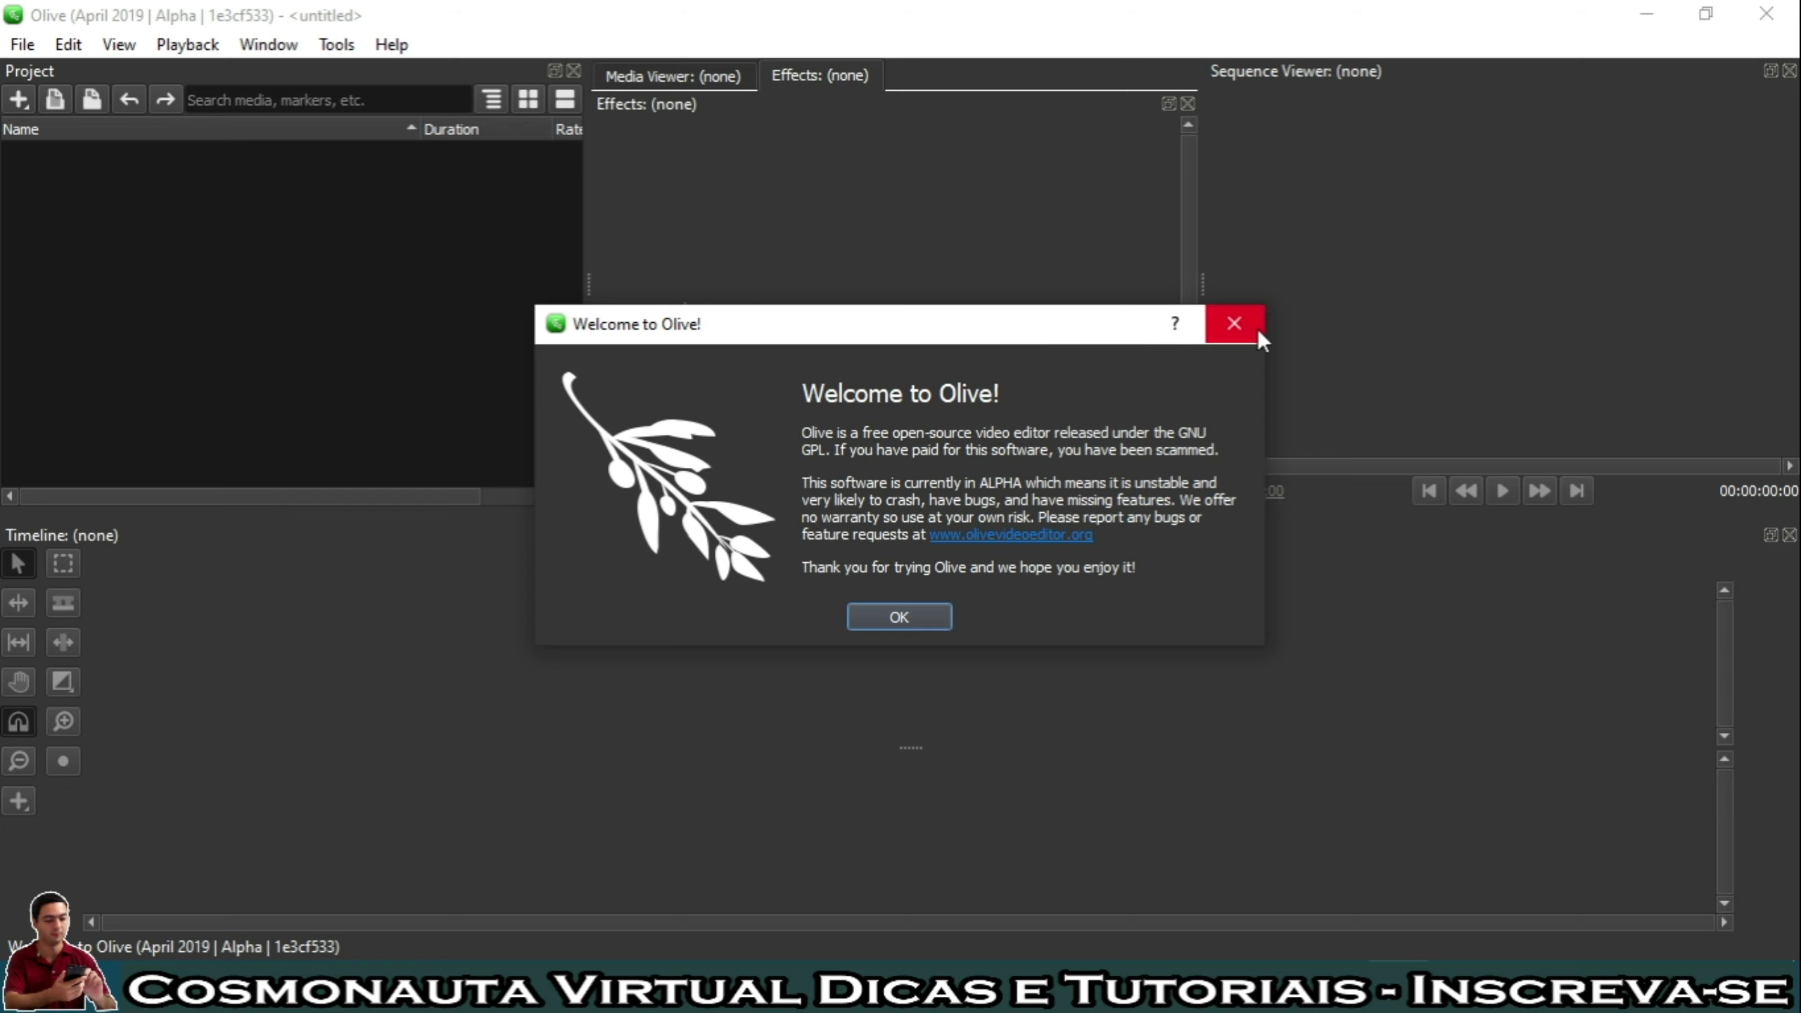
click(1235, 324)
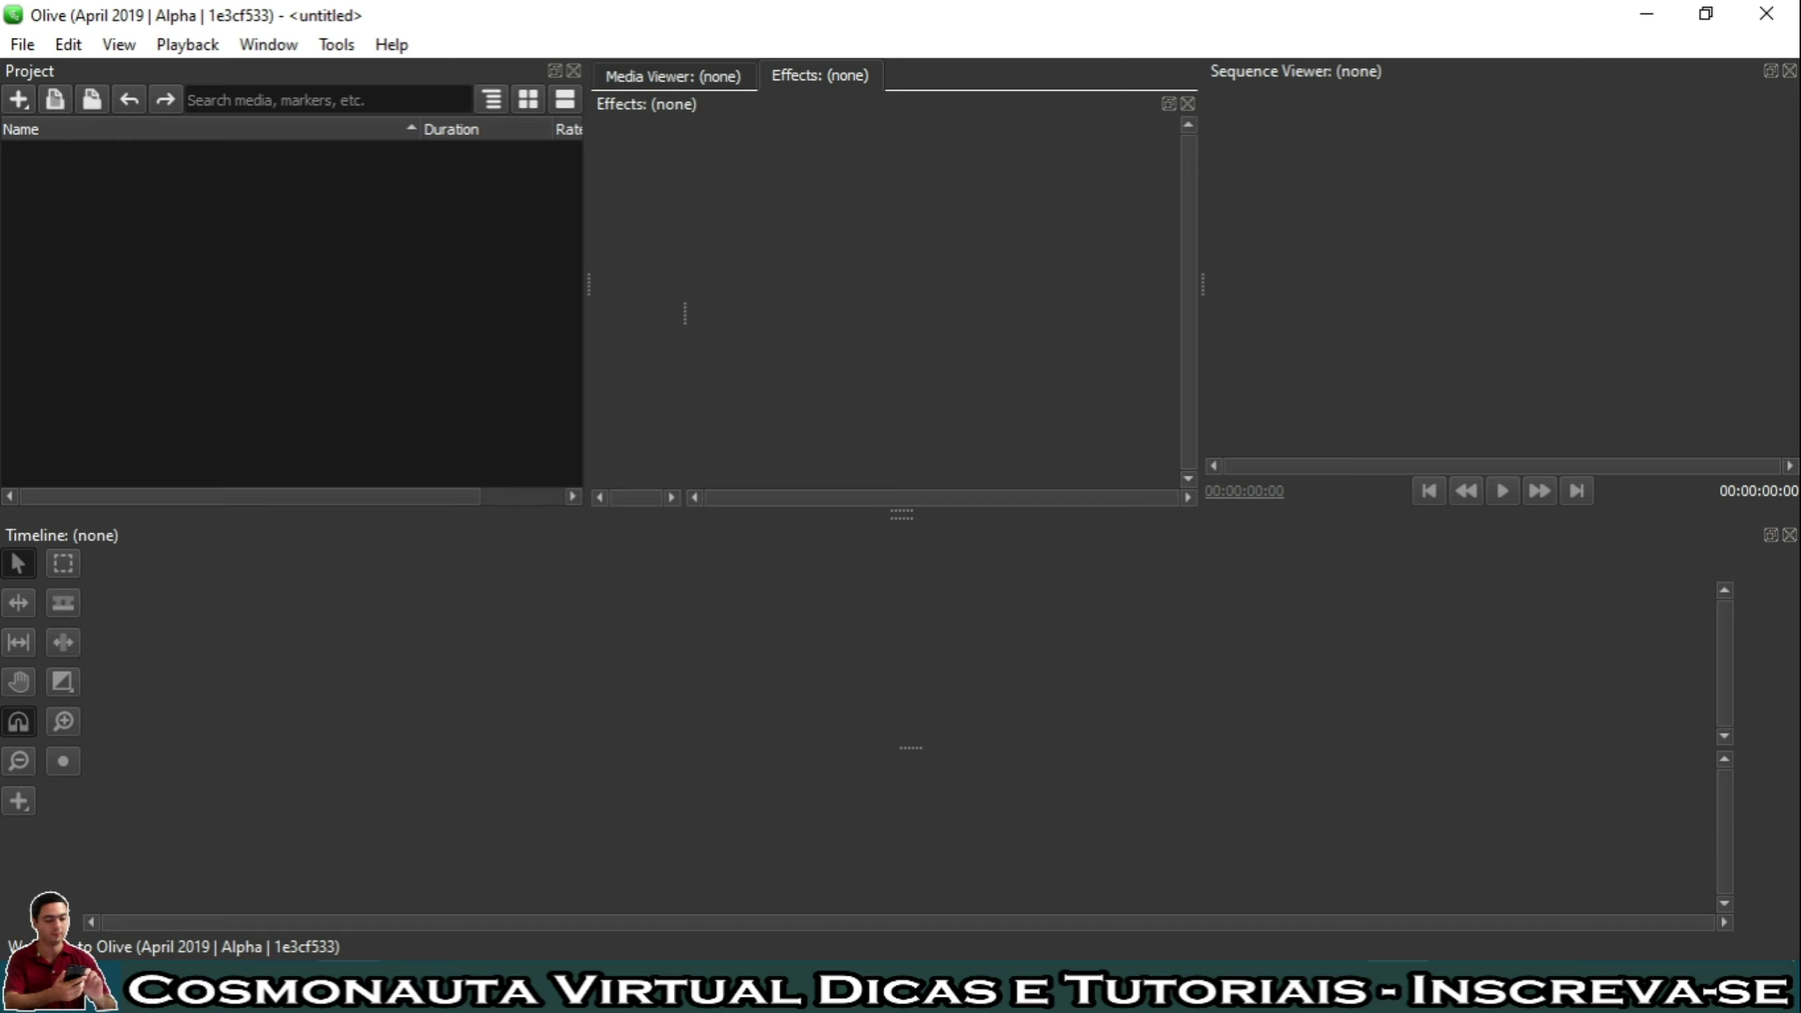
click(346, 857)
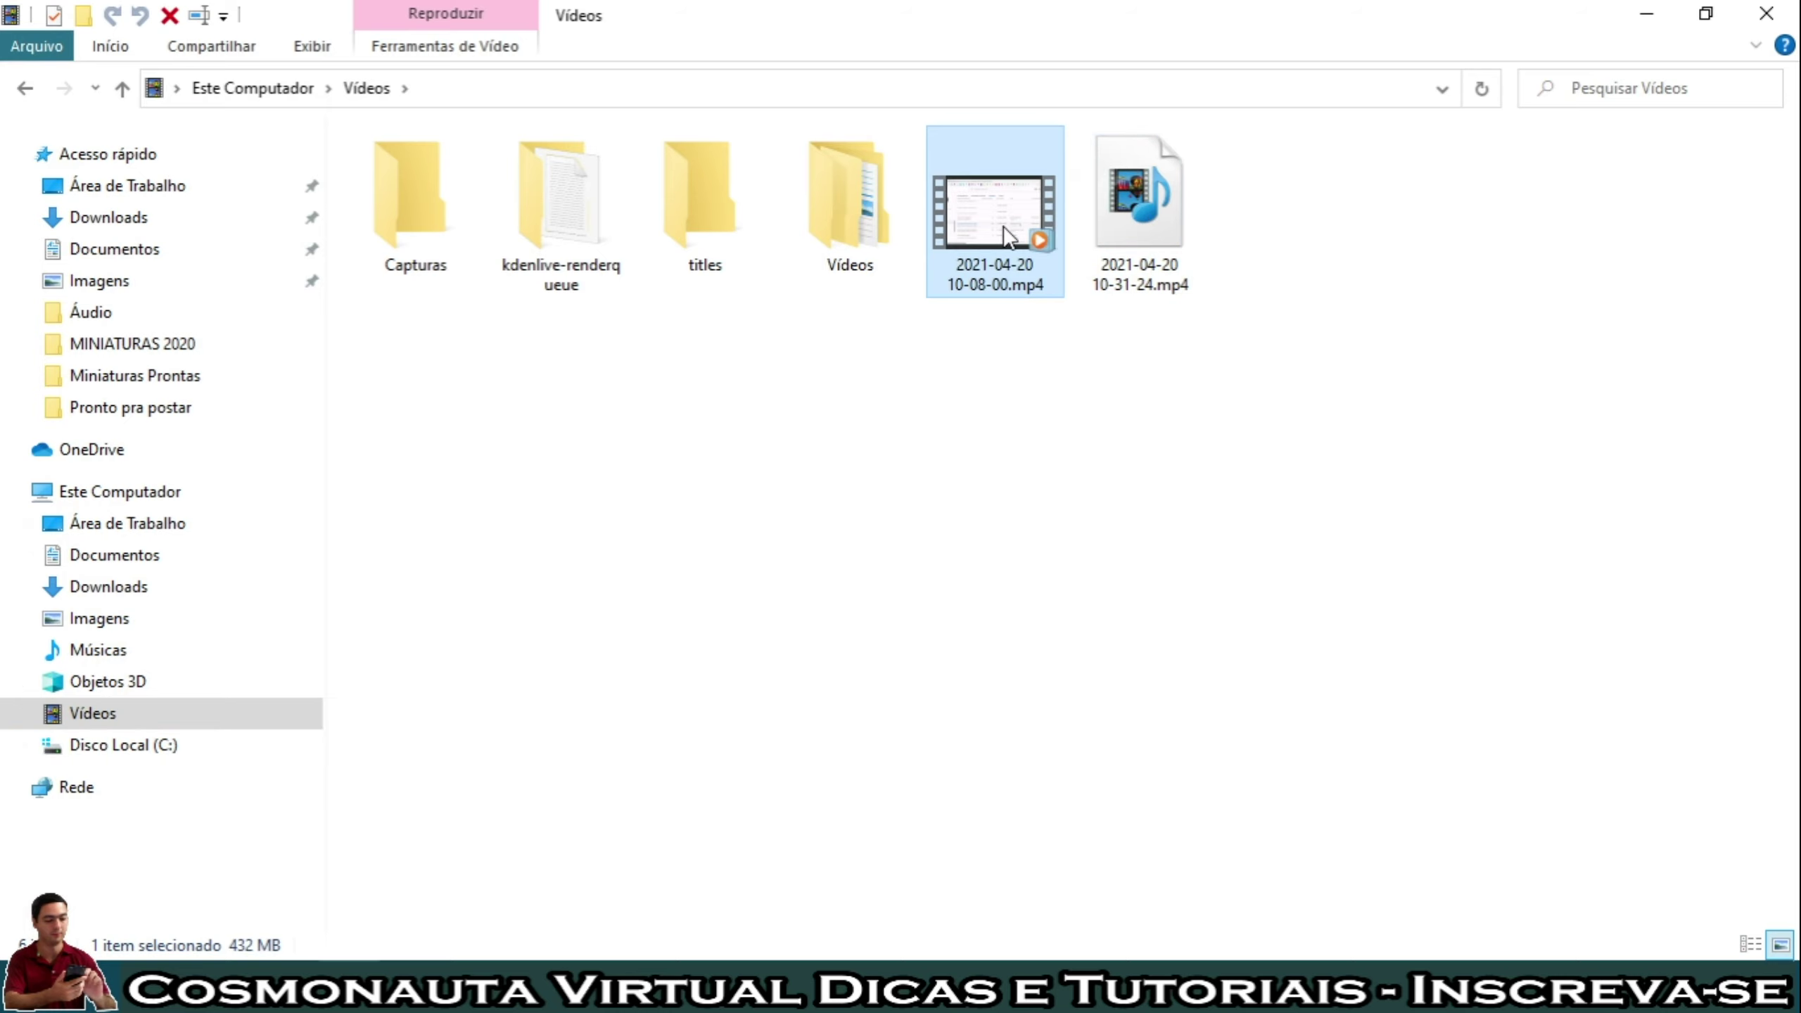
mouse_move(1007, 234)
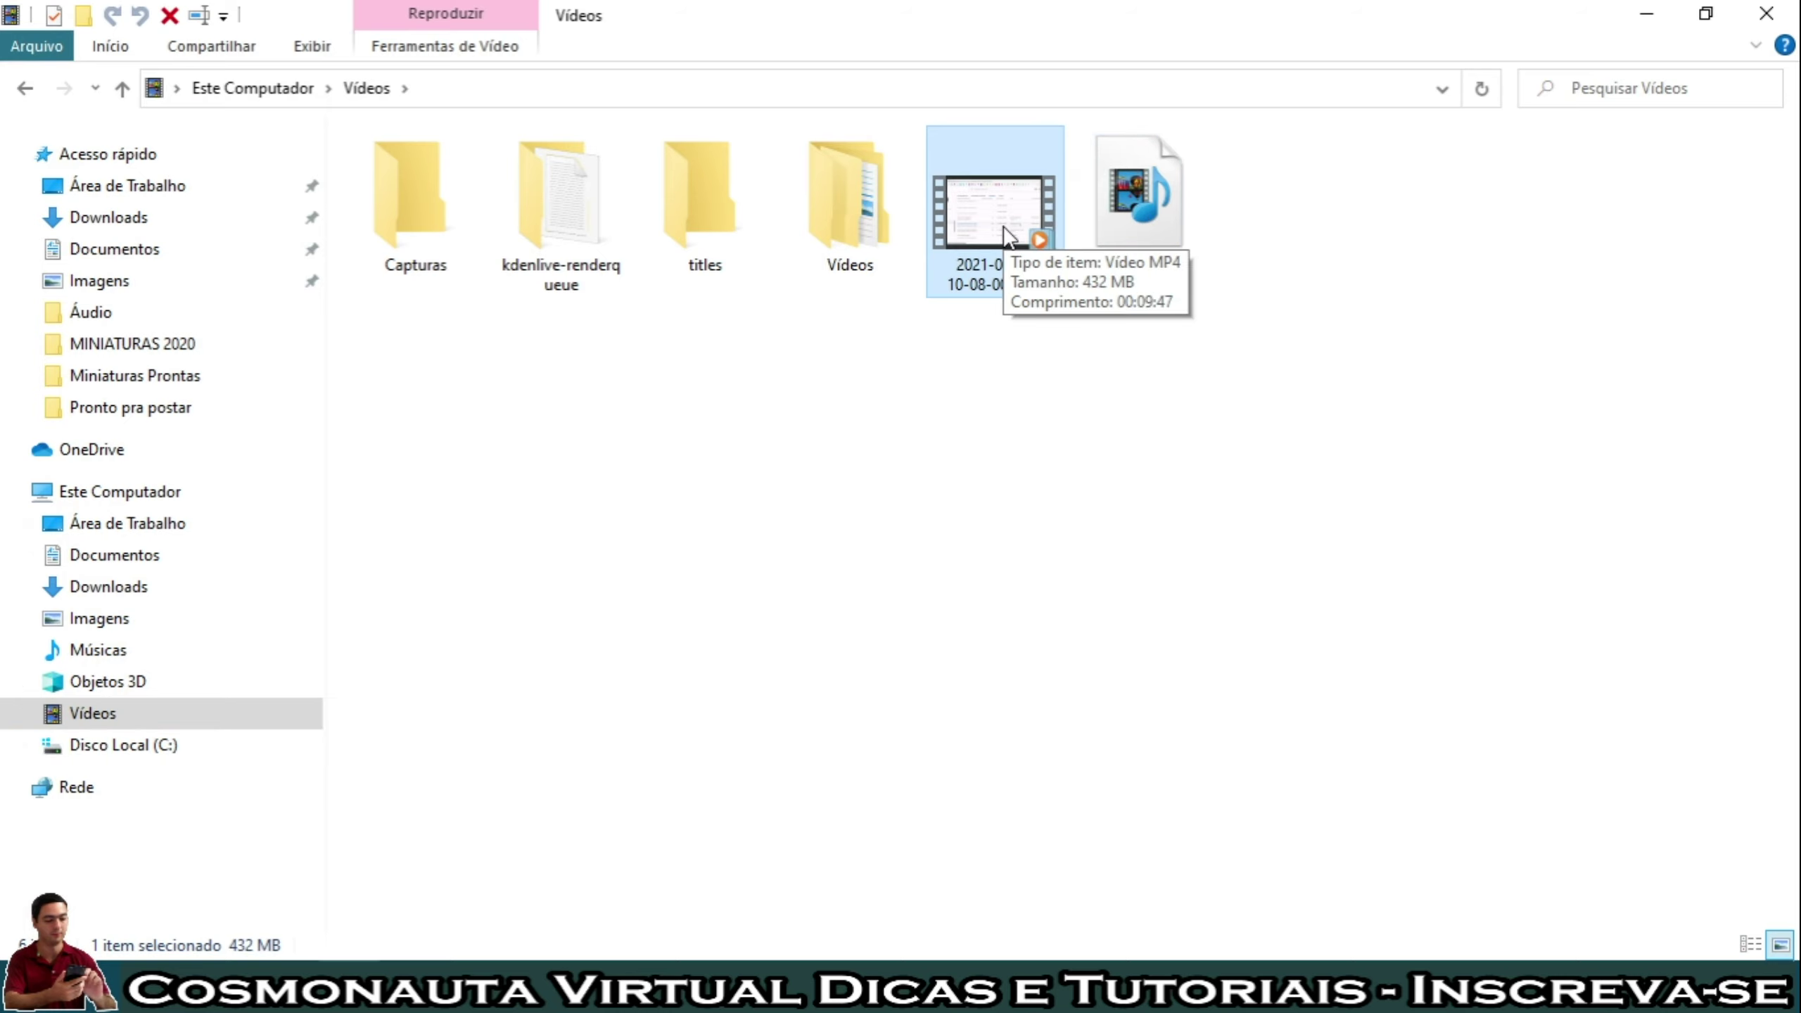
click(1640, 14)
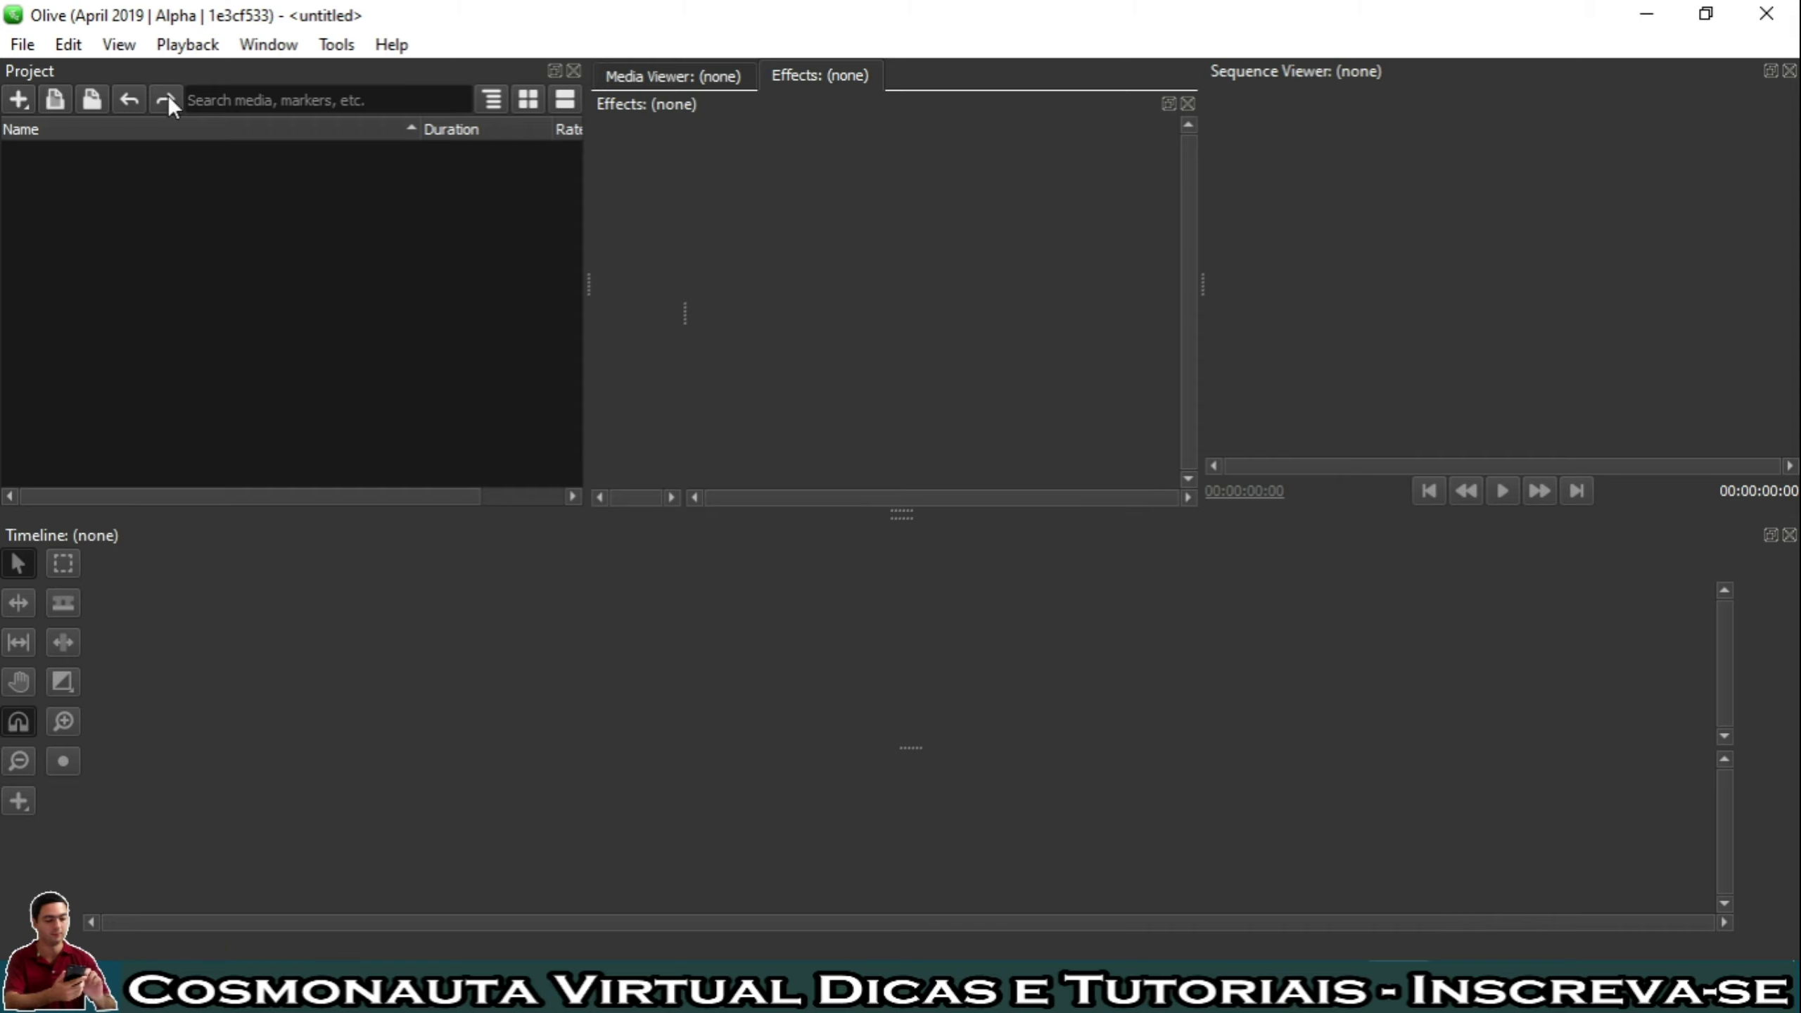
click(23, 45)
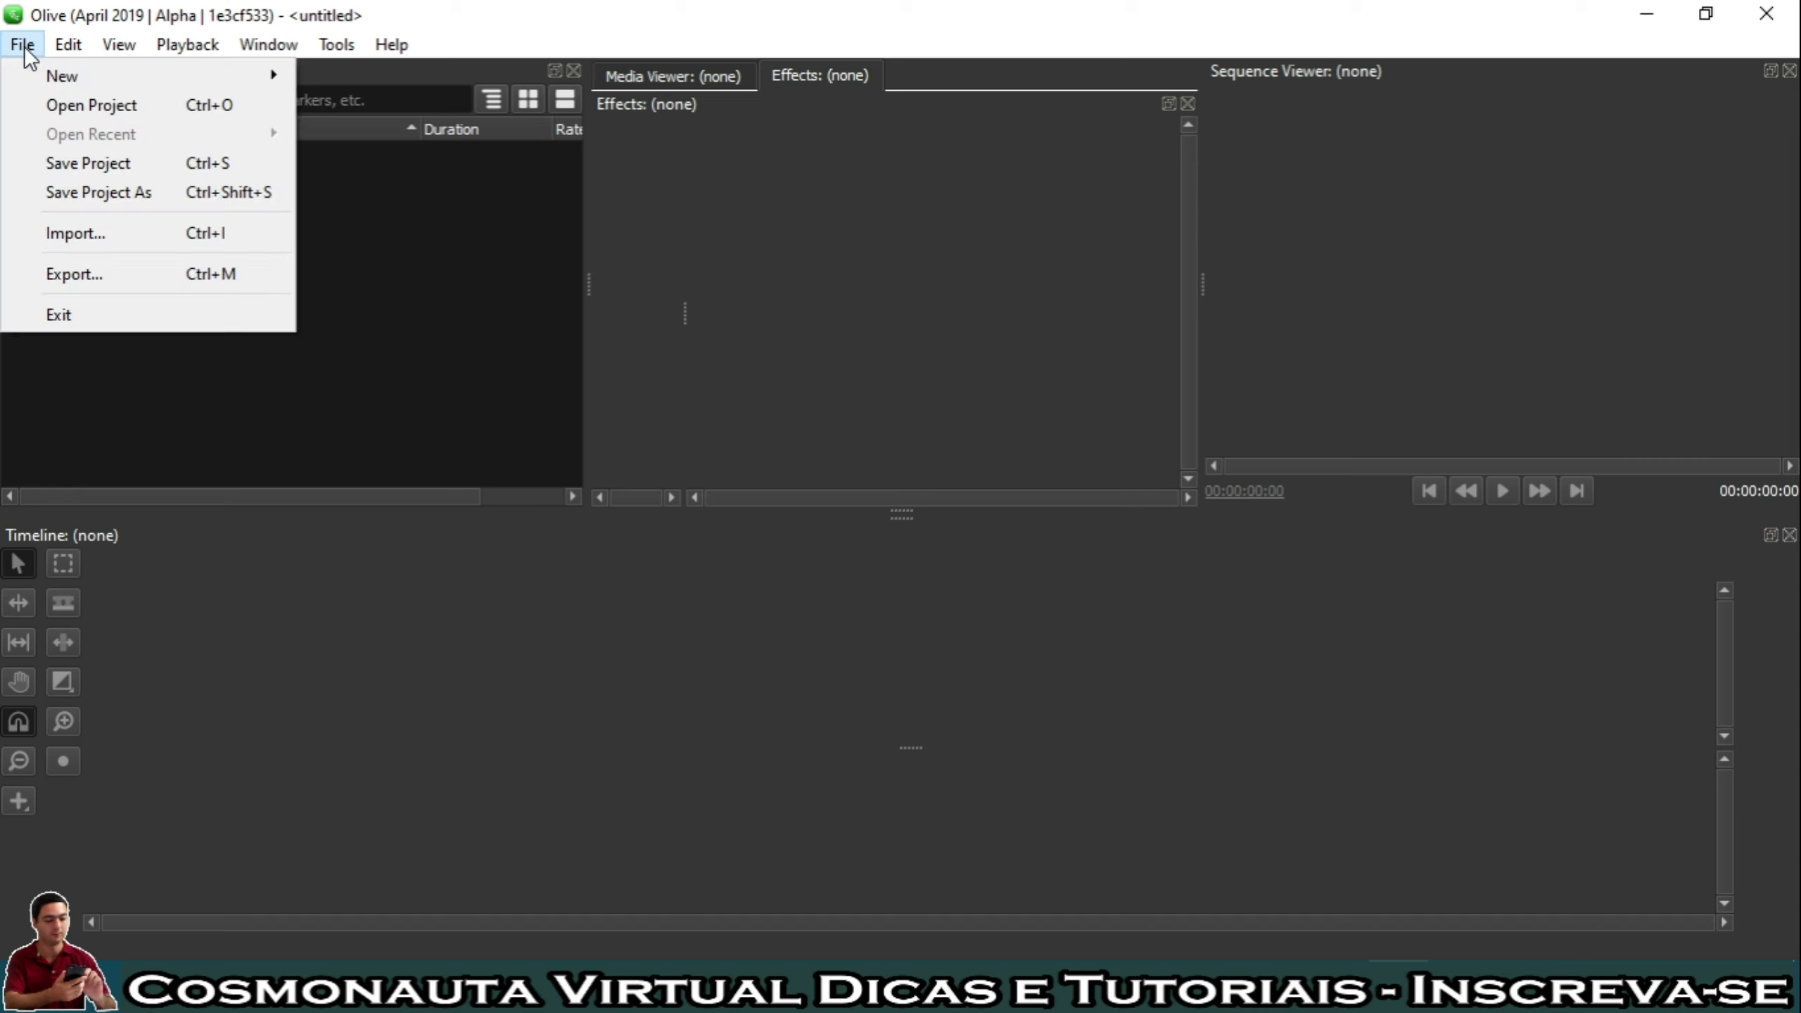
click(82, 234)
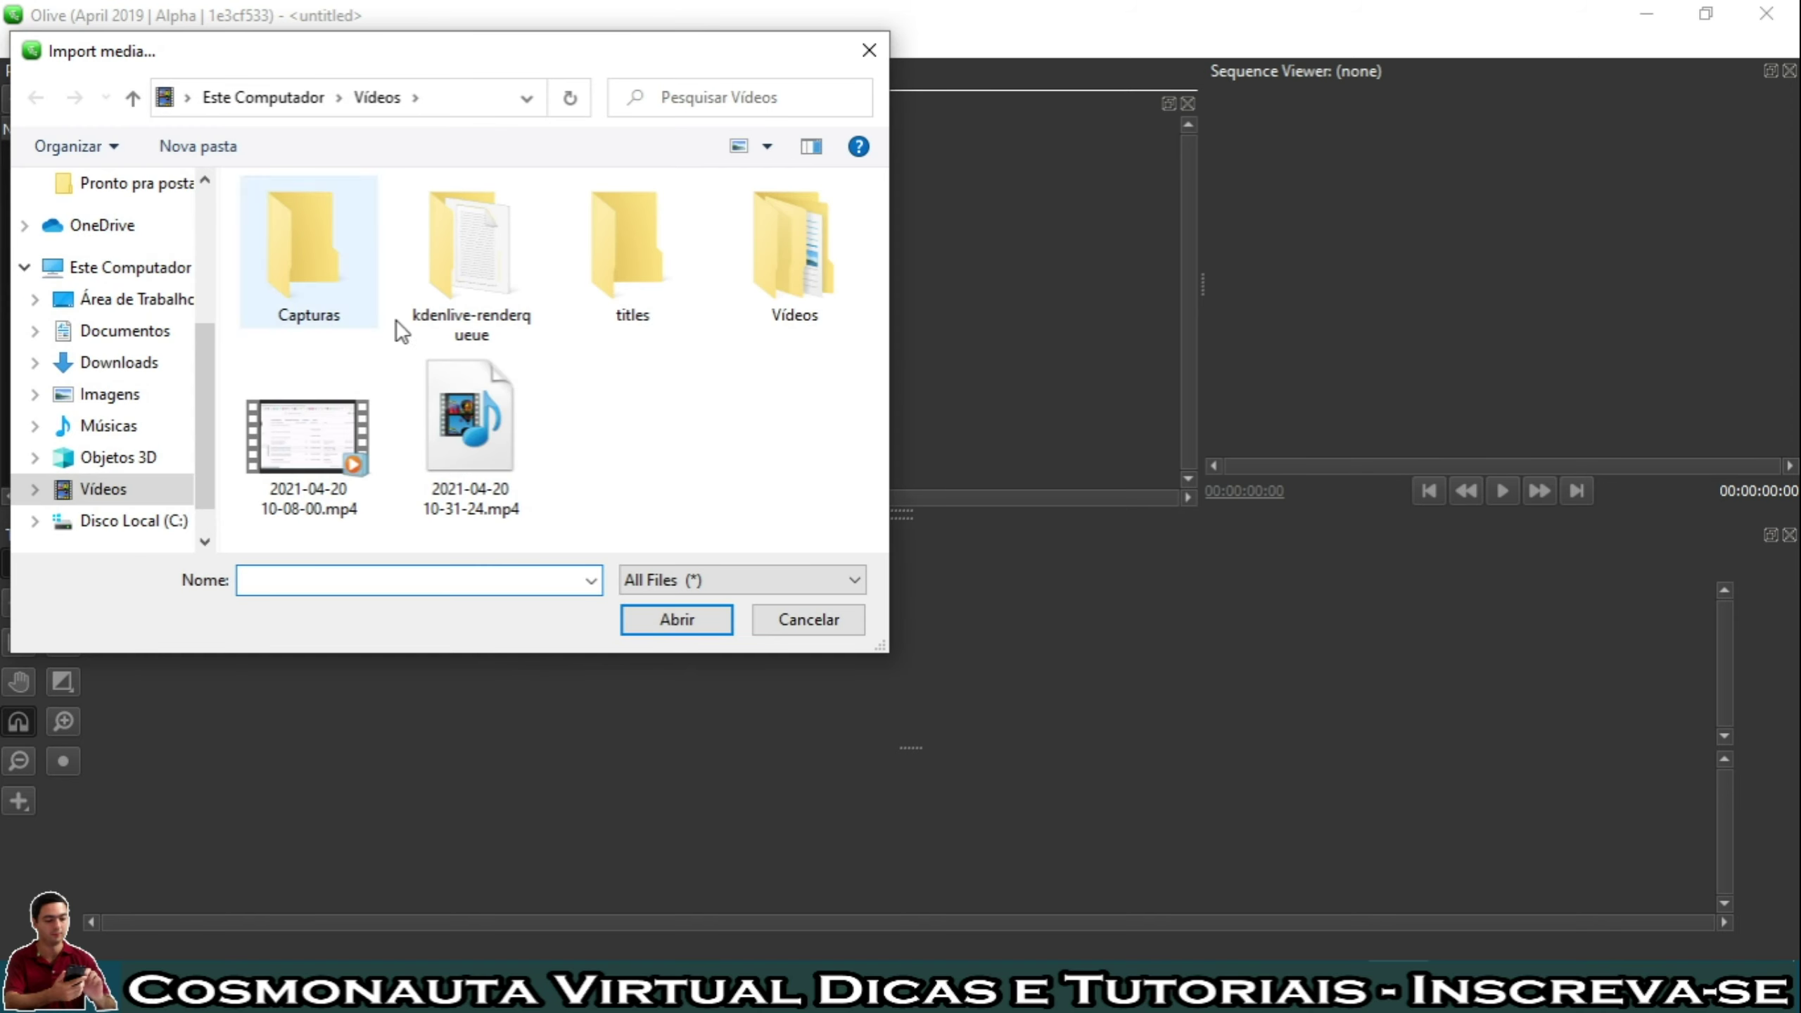
click(313, 431)
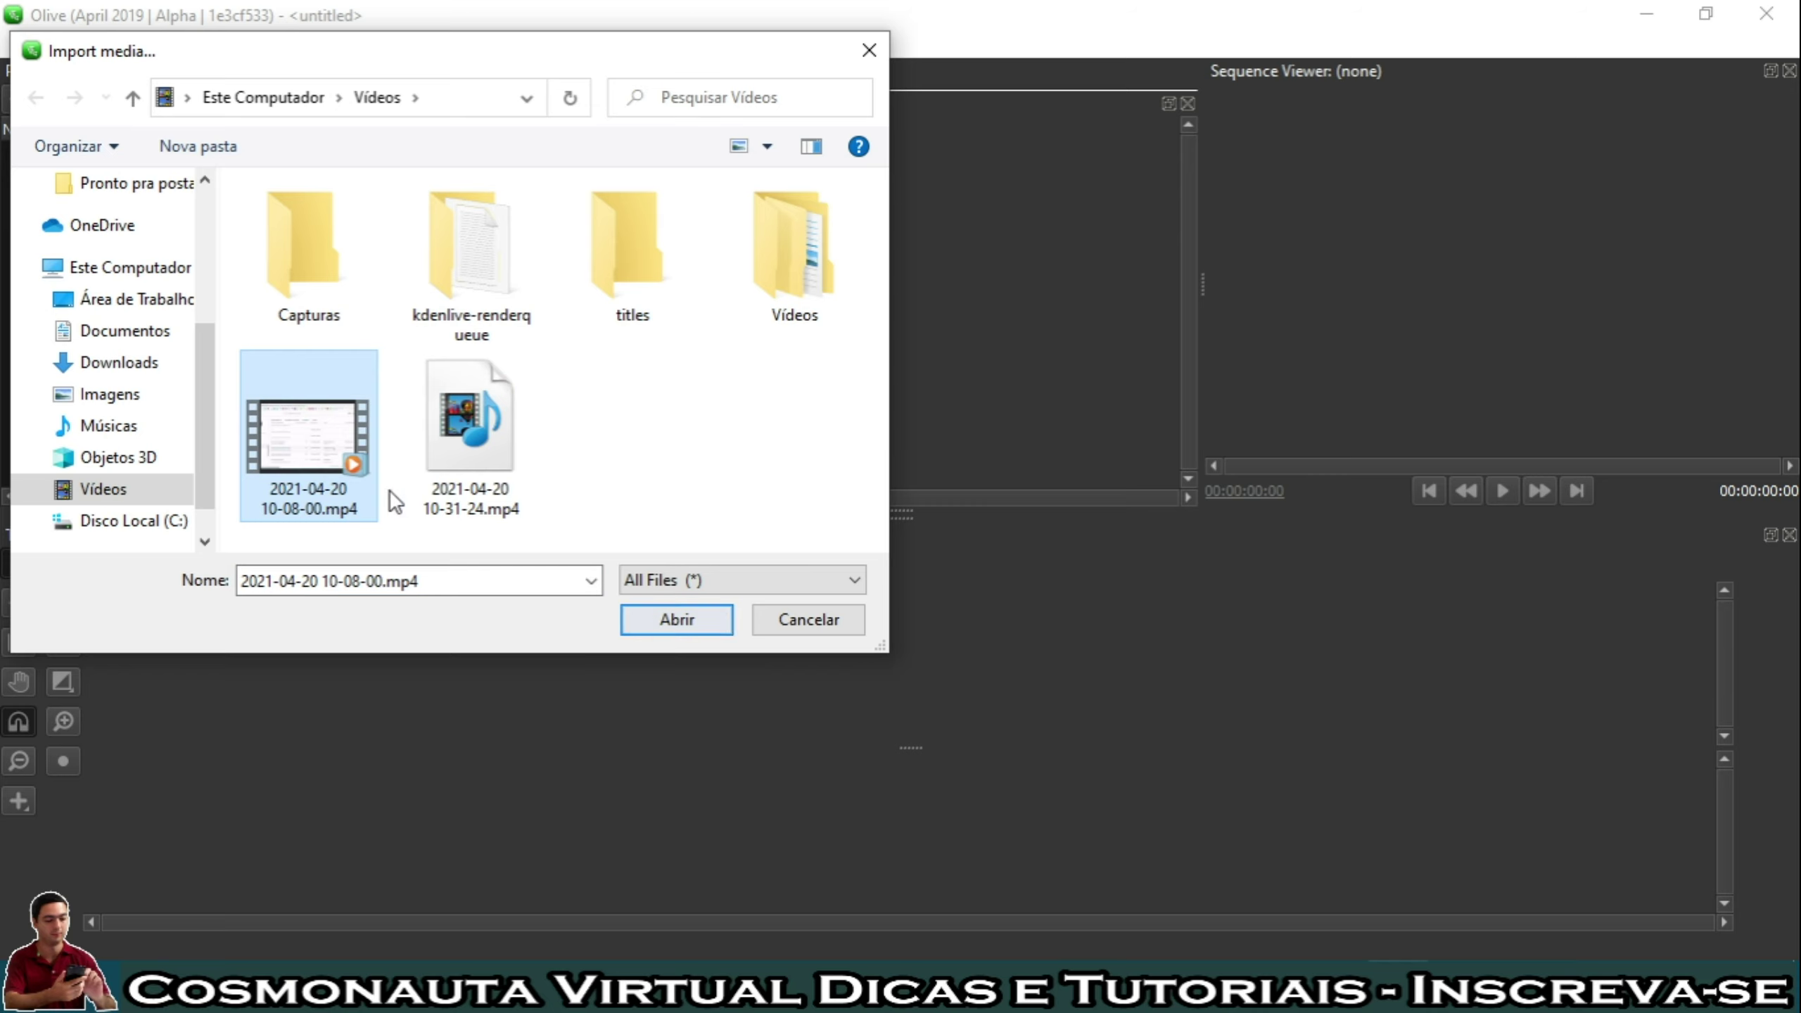
click(670, 619)
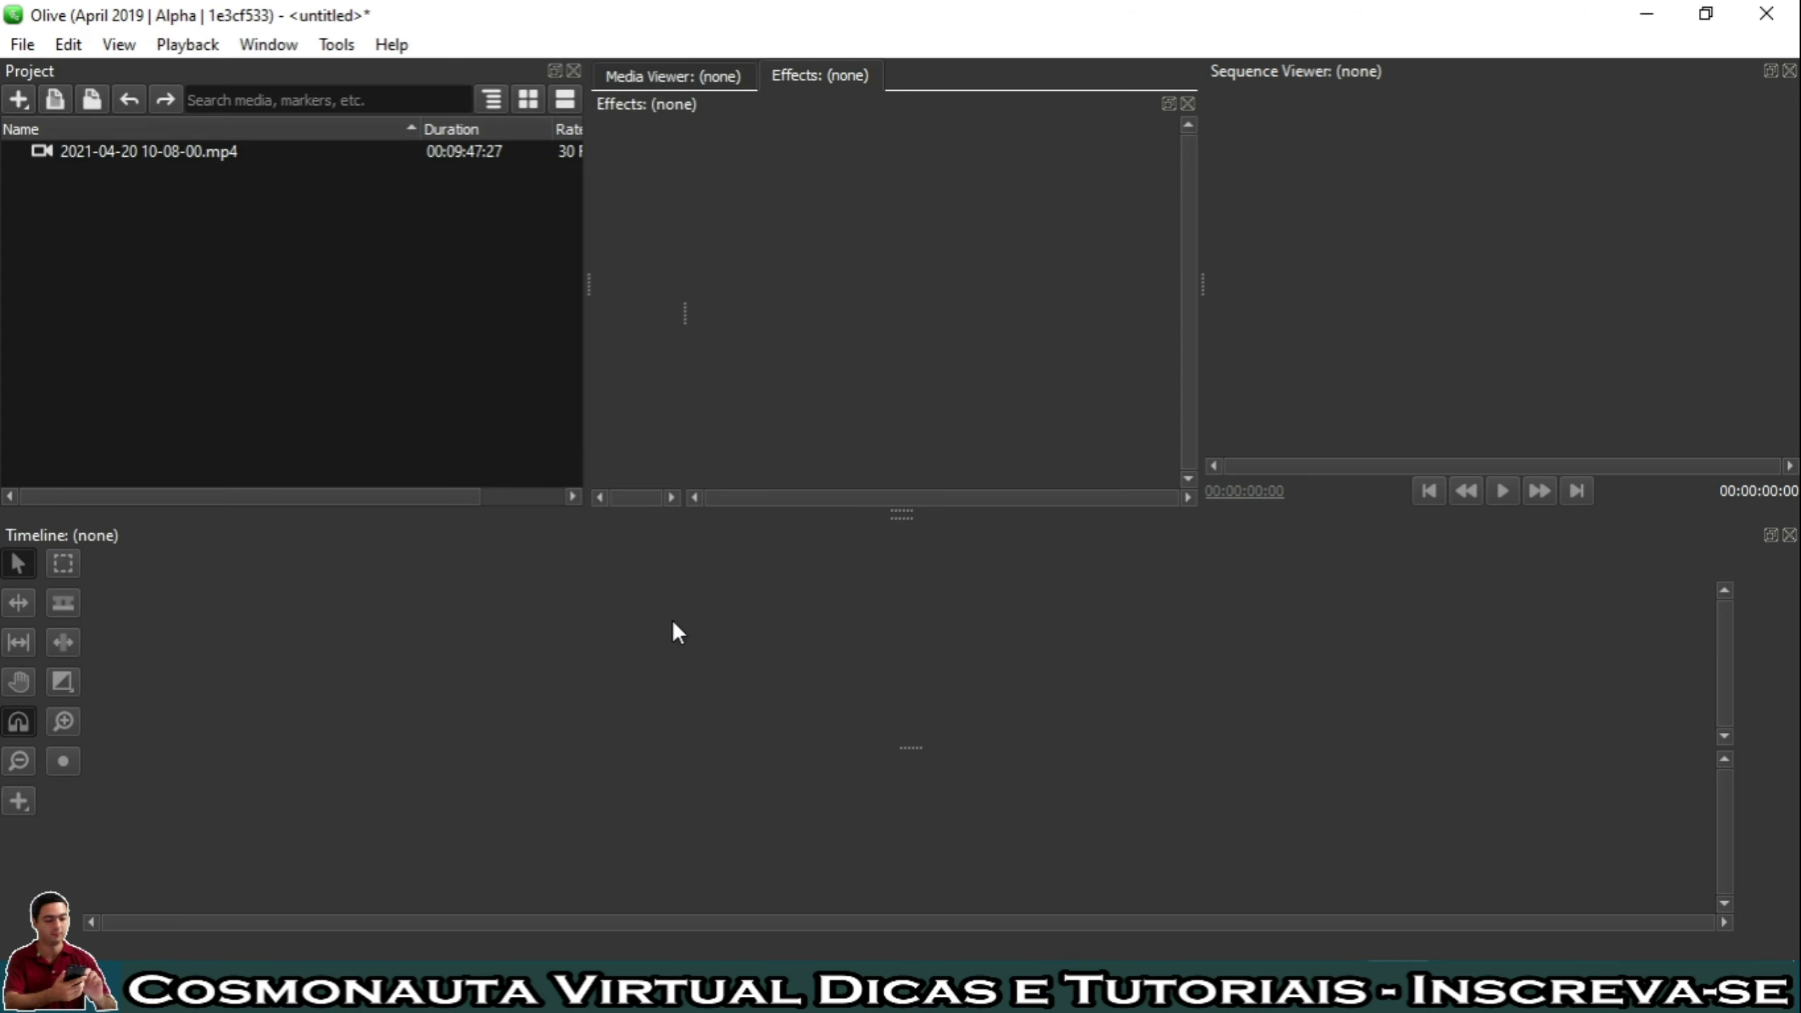
Place the imported video at the start of the empty timeline, creating a new sequence from it.
click(183, 154)
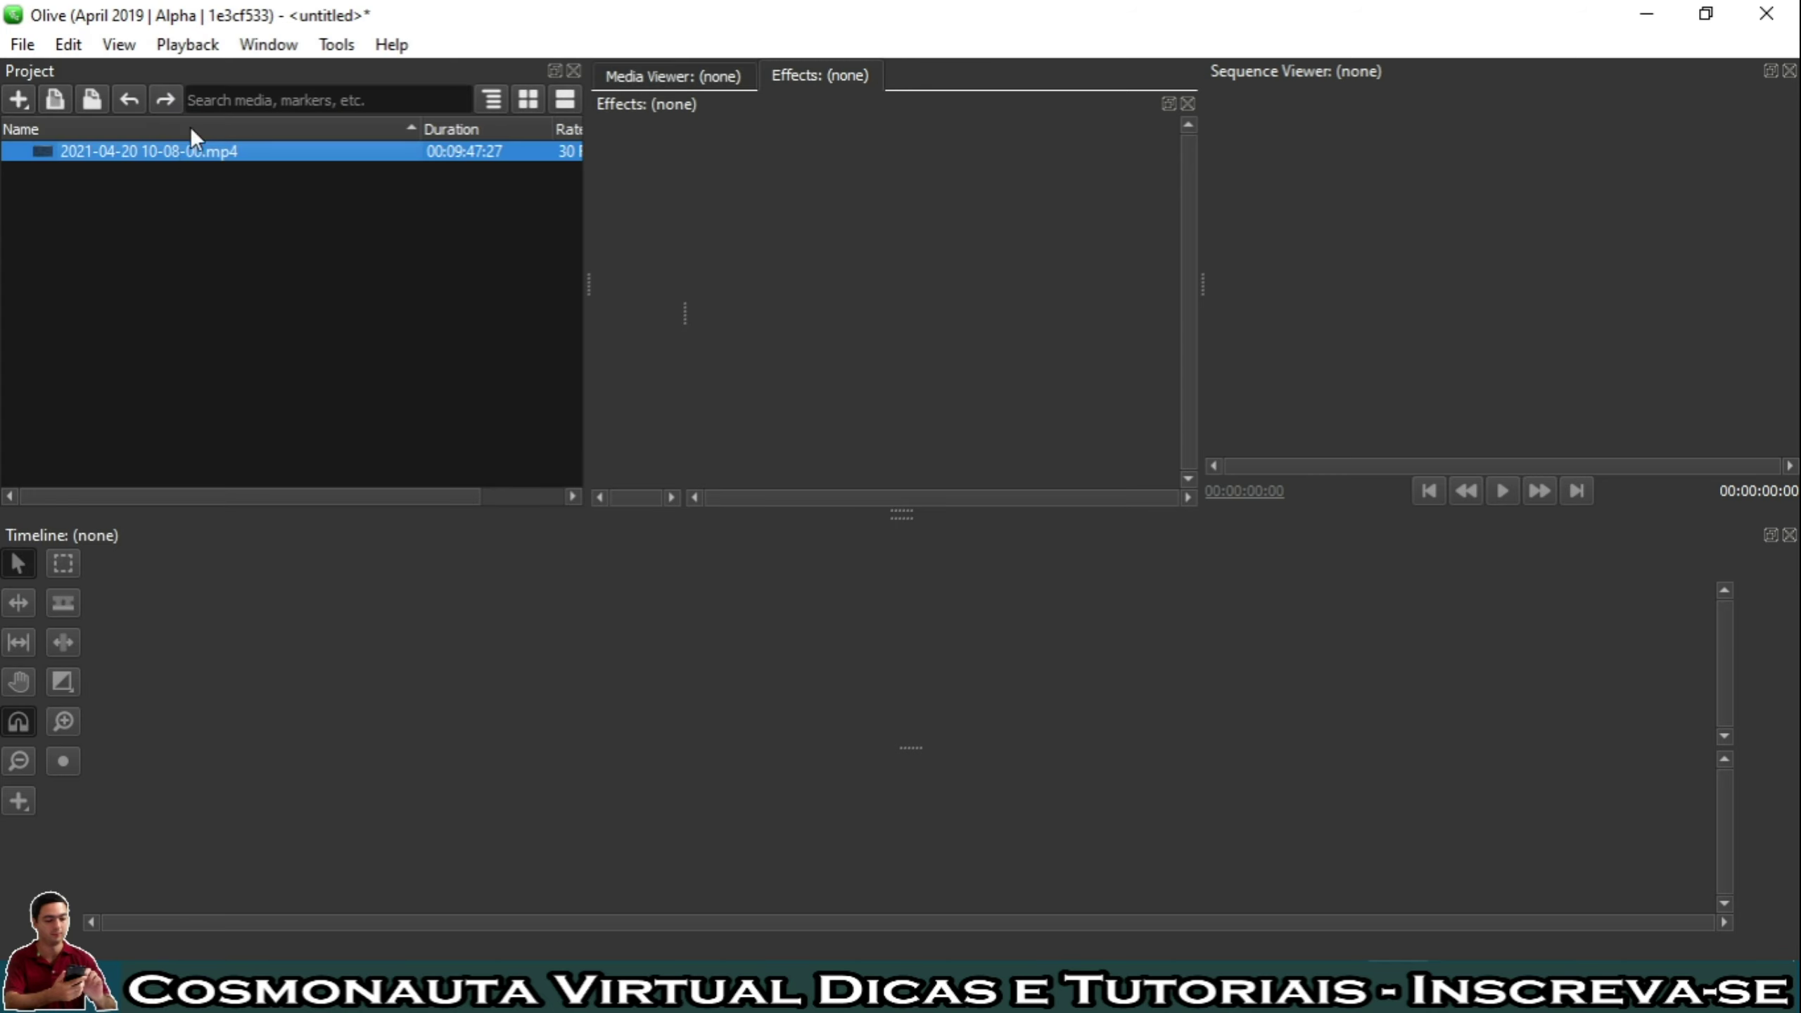
mouse_move(126, 149)
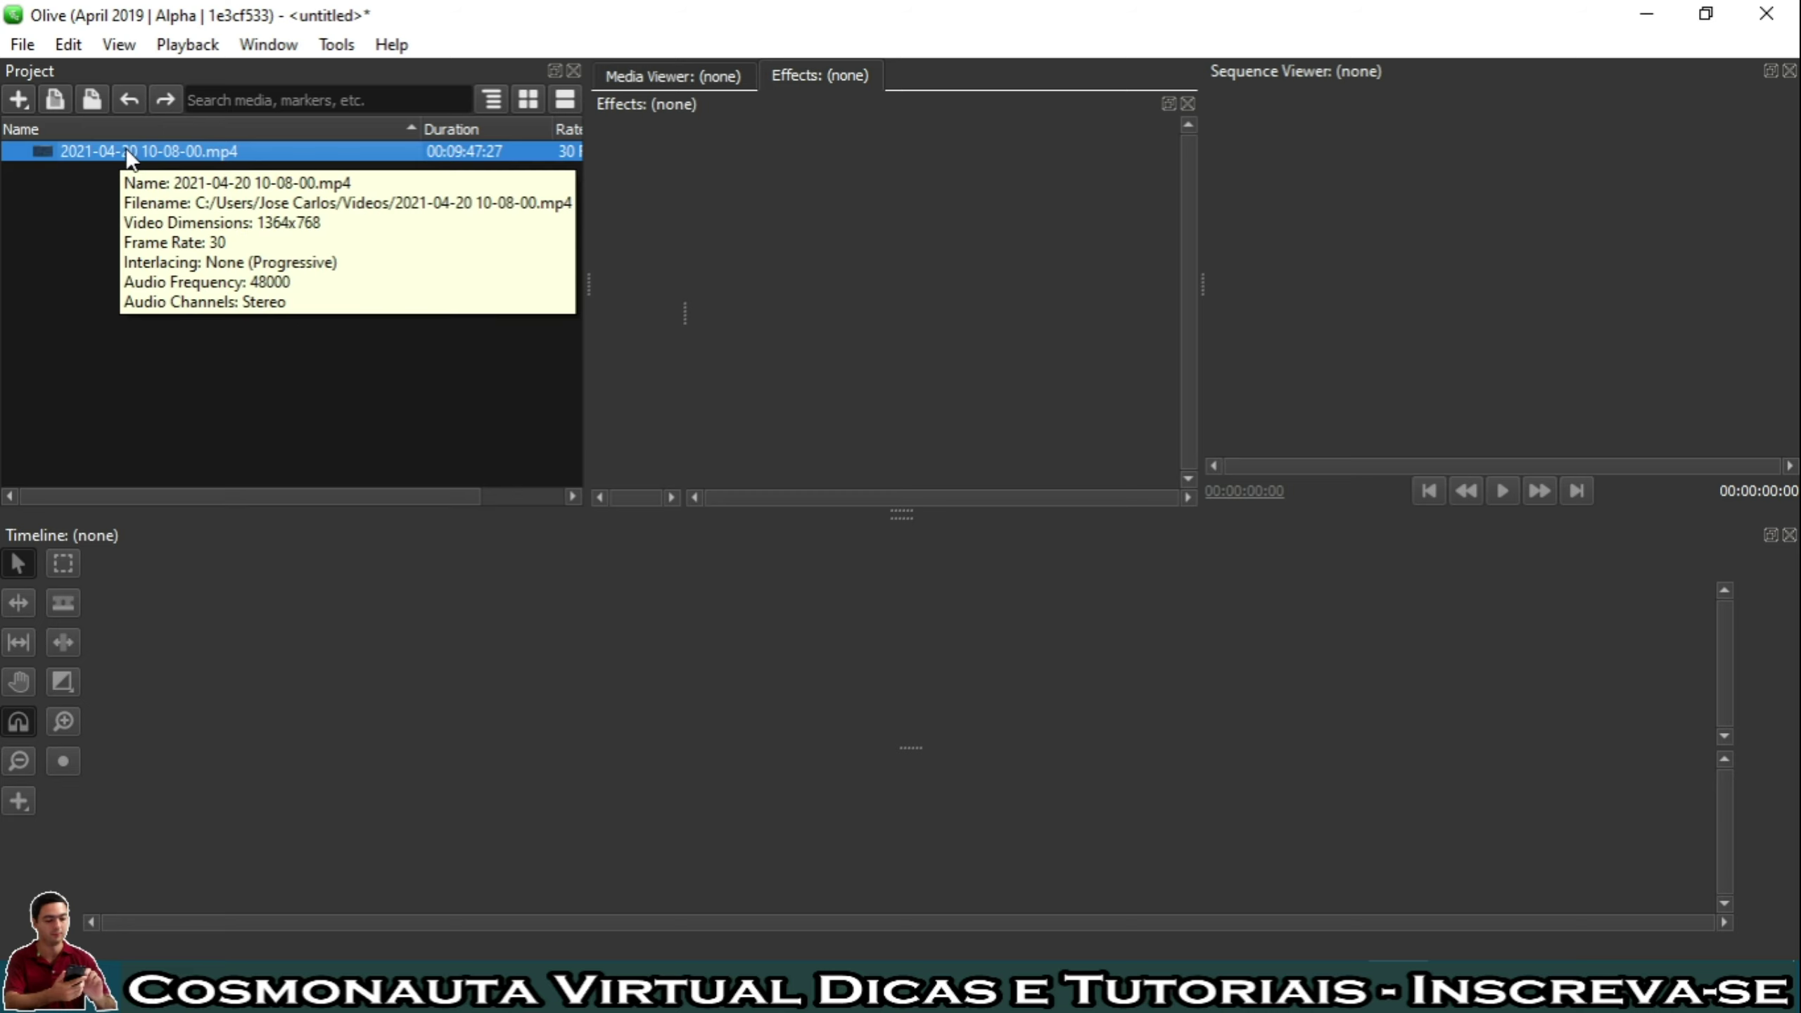
drag(121, 150, 181, 678)
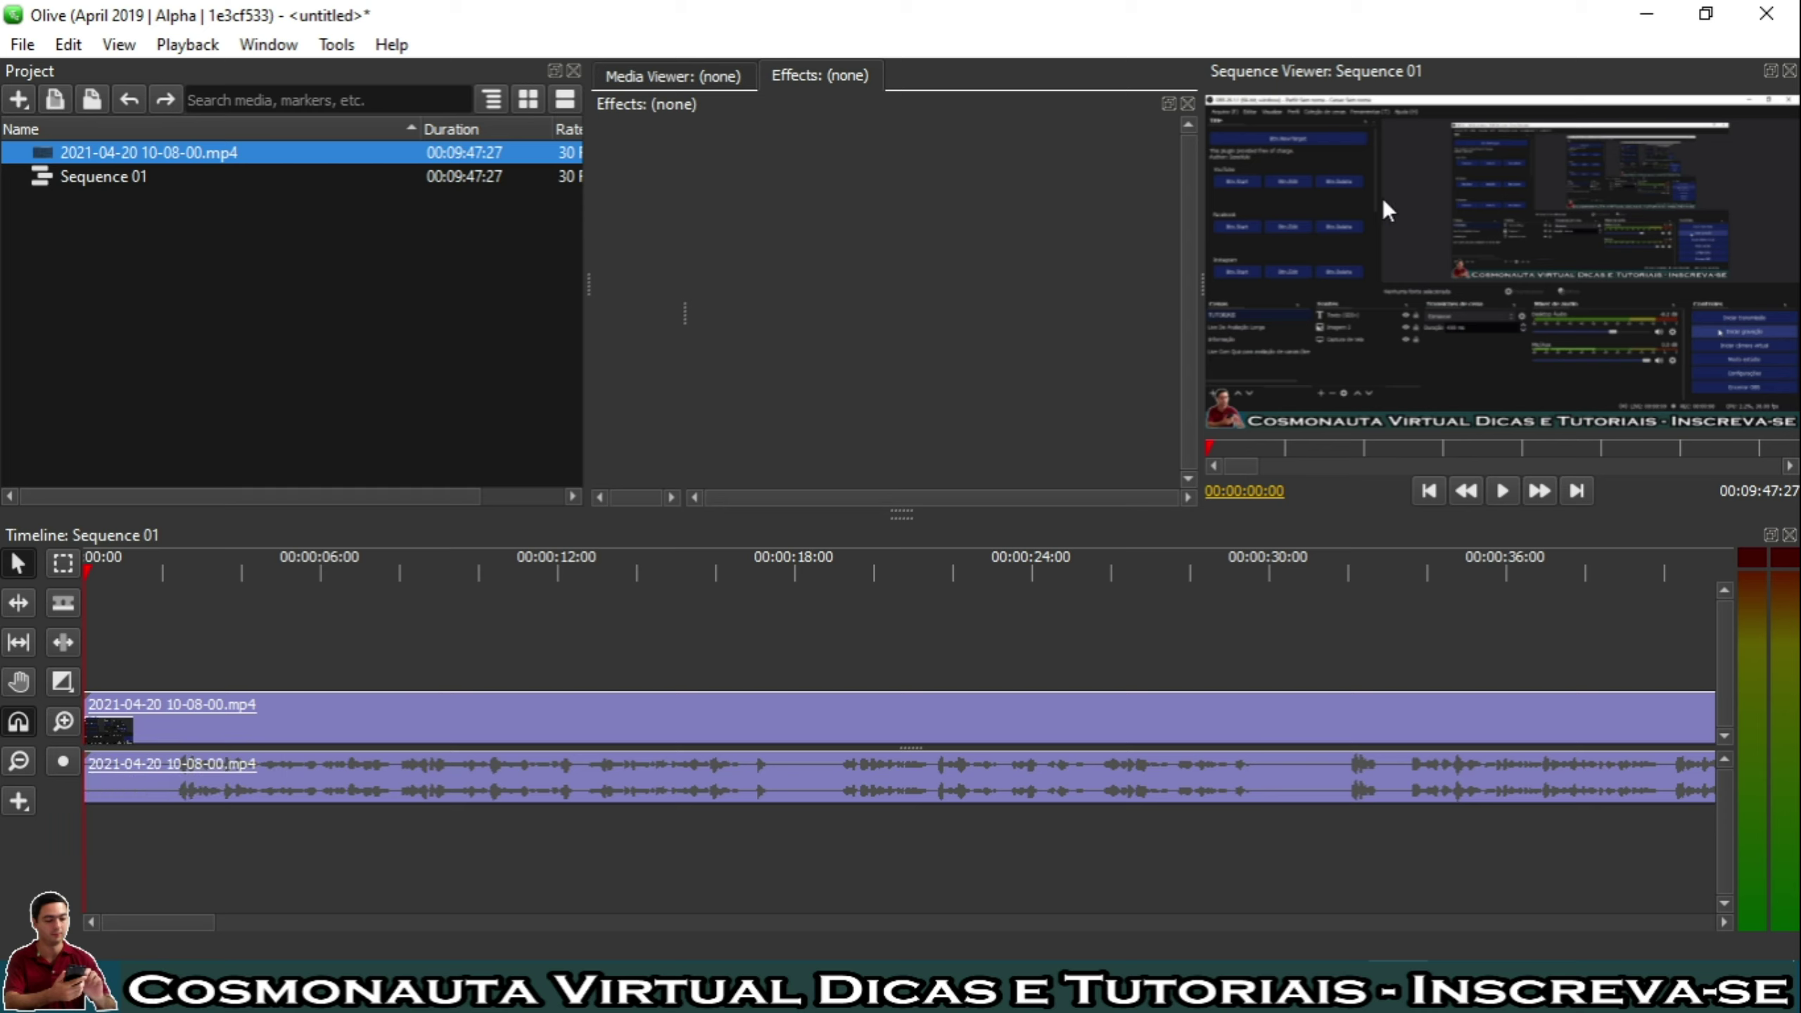
Preview the opening of the sequence and place the playhead at 00:00:02:09, just before the first sound in the waveform.
click(1500, 491)
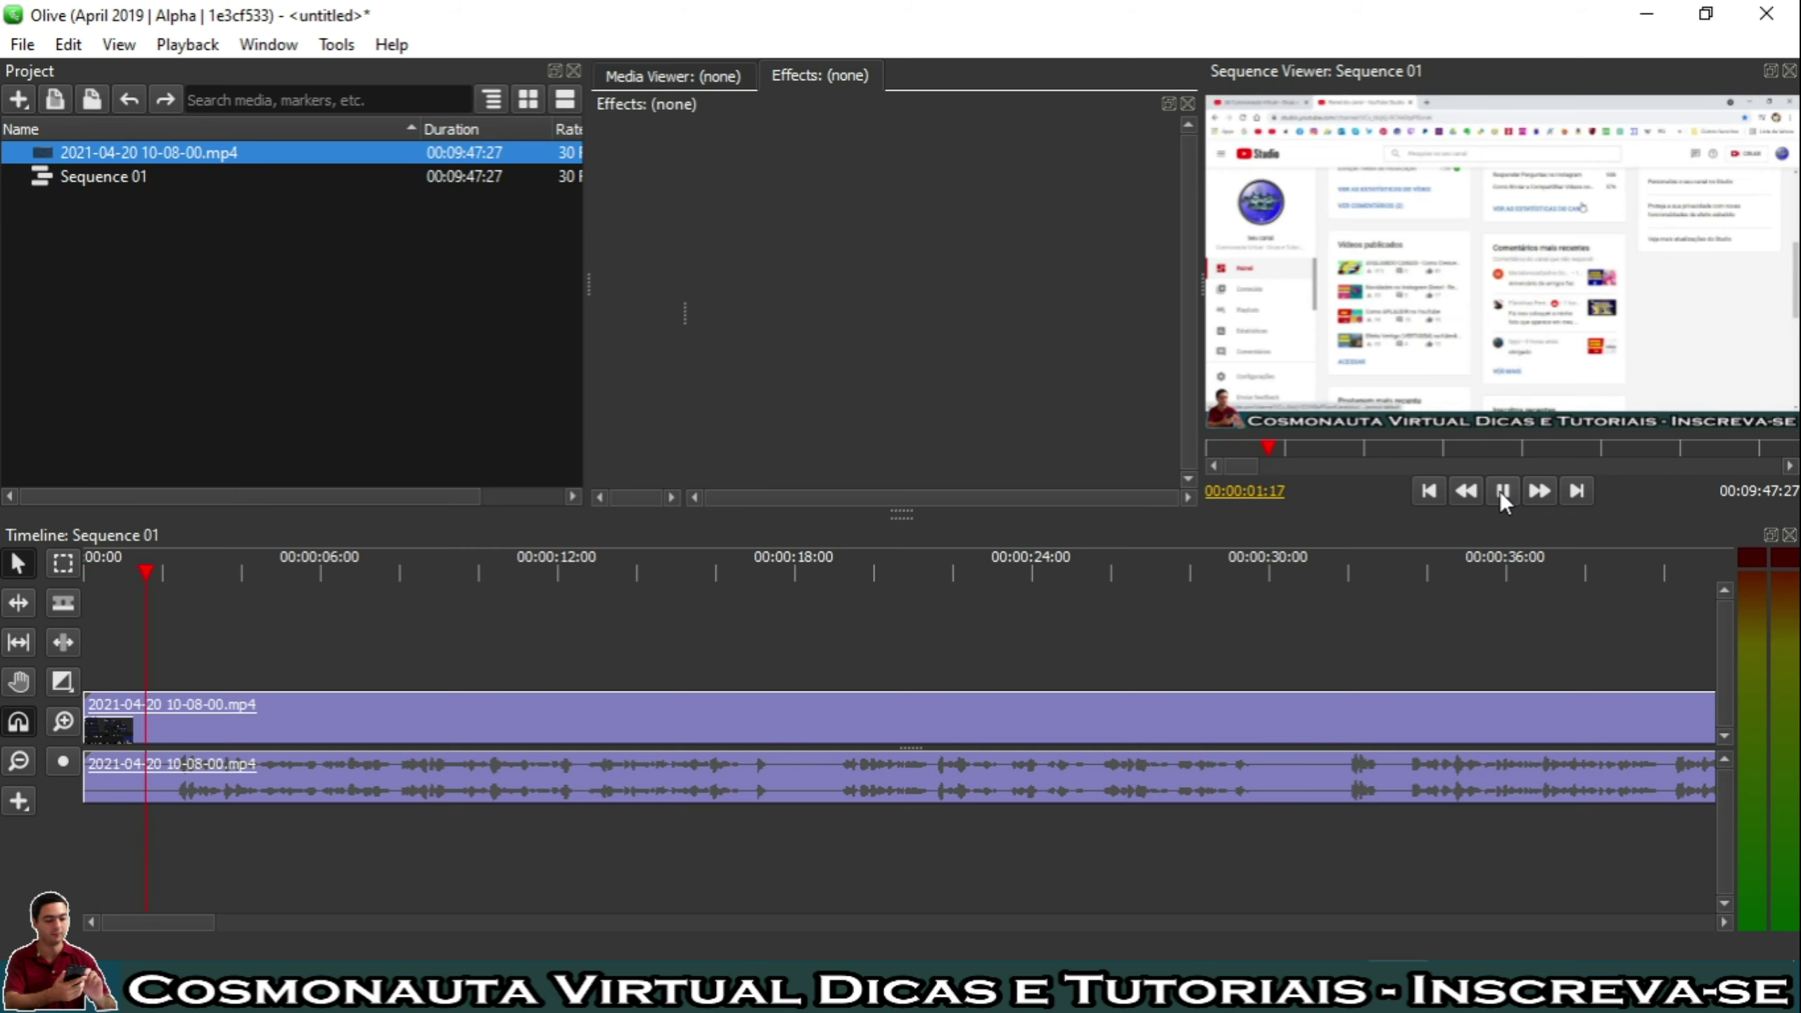
click(1500, 491)
click(71, 727)
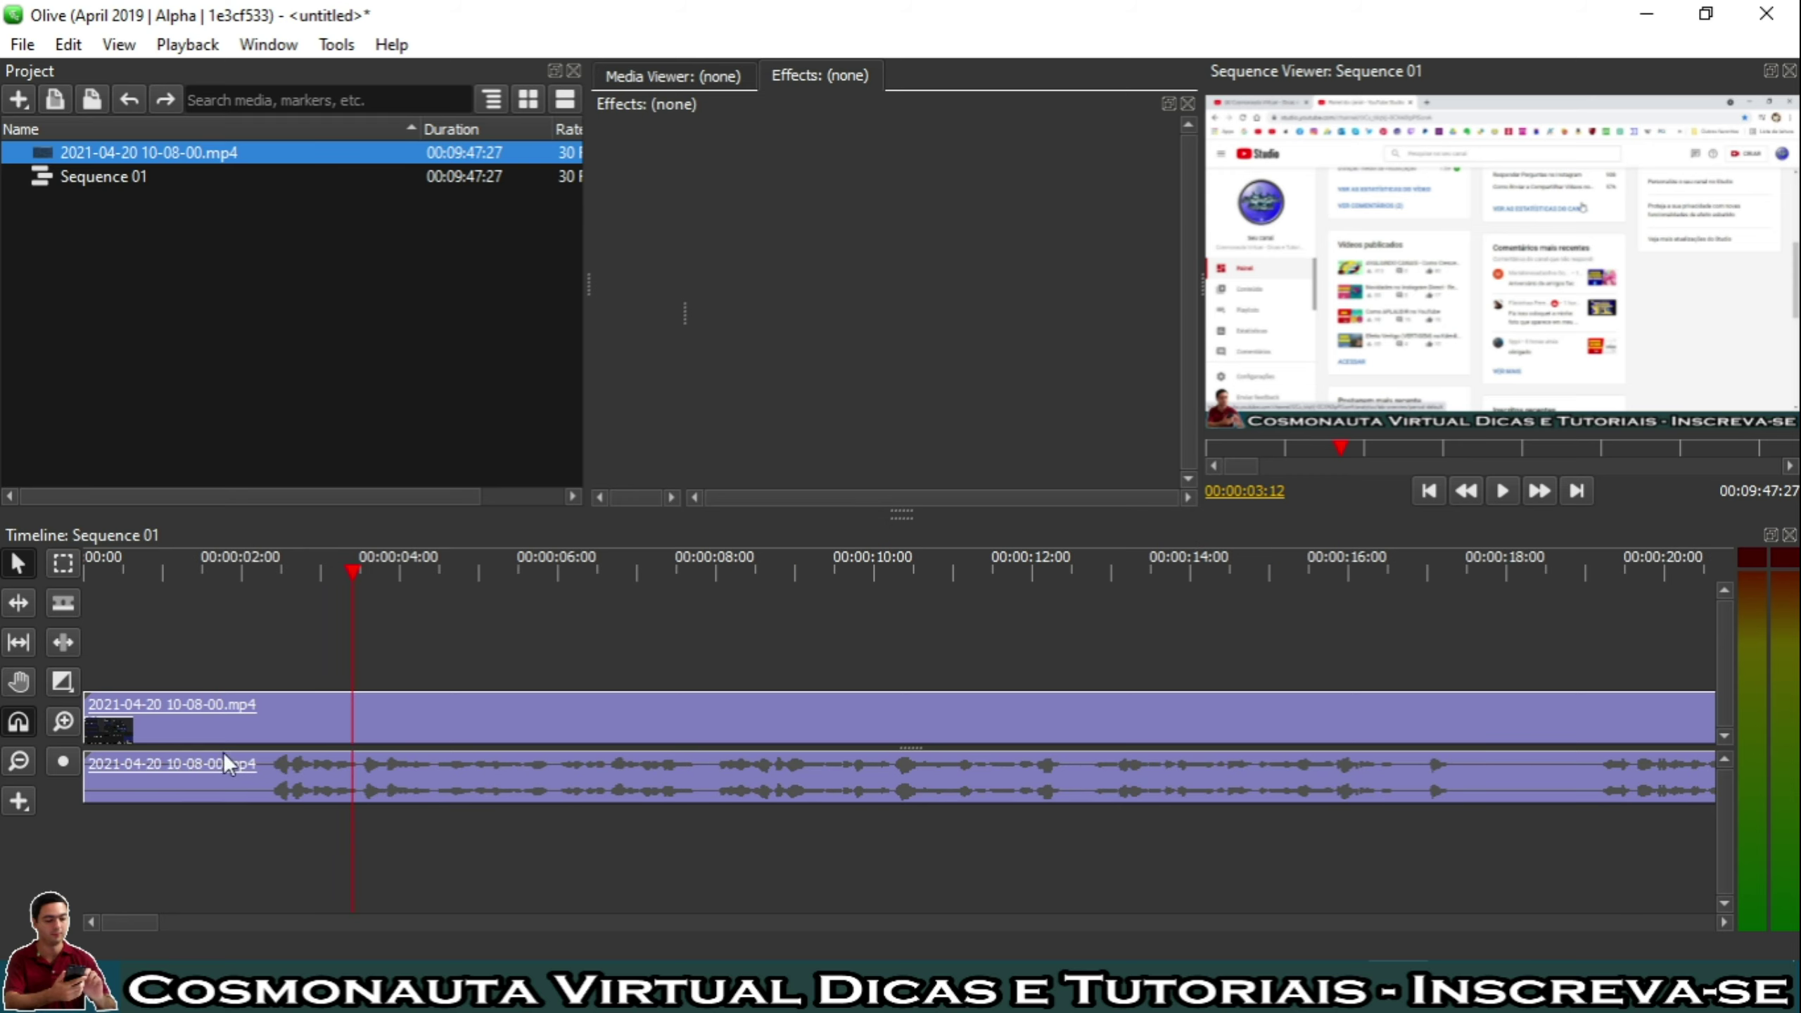
click(62, 723)
click(63, 723)
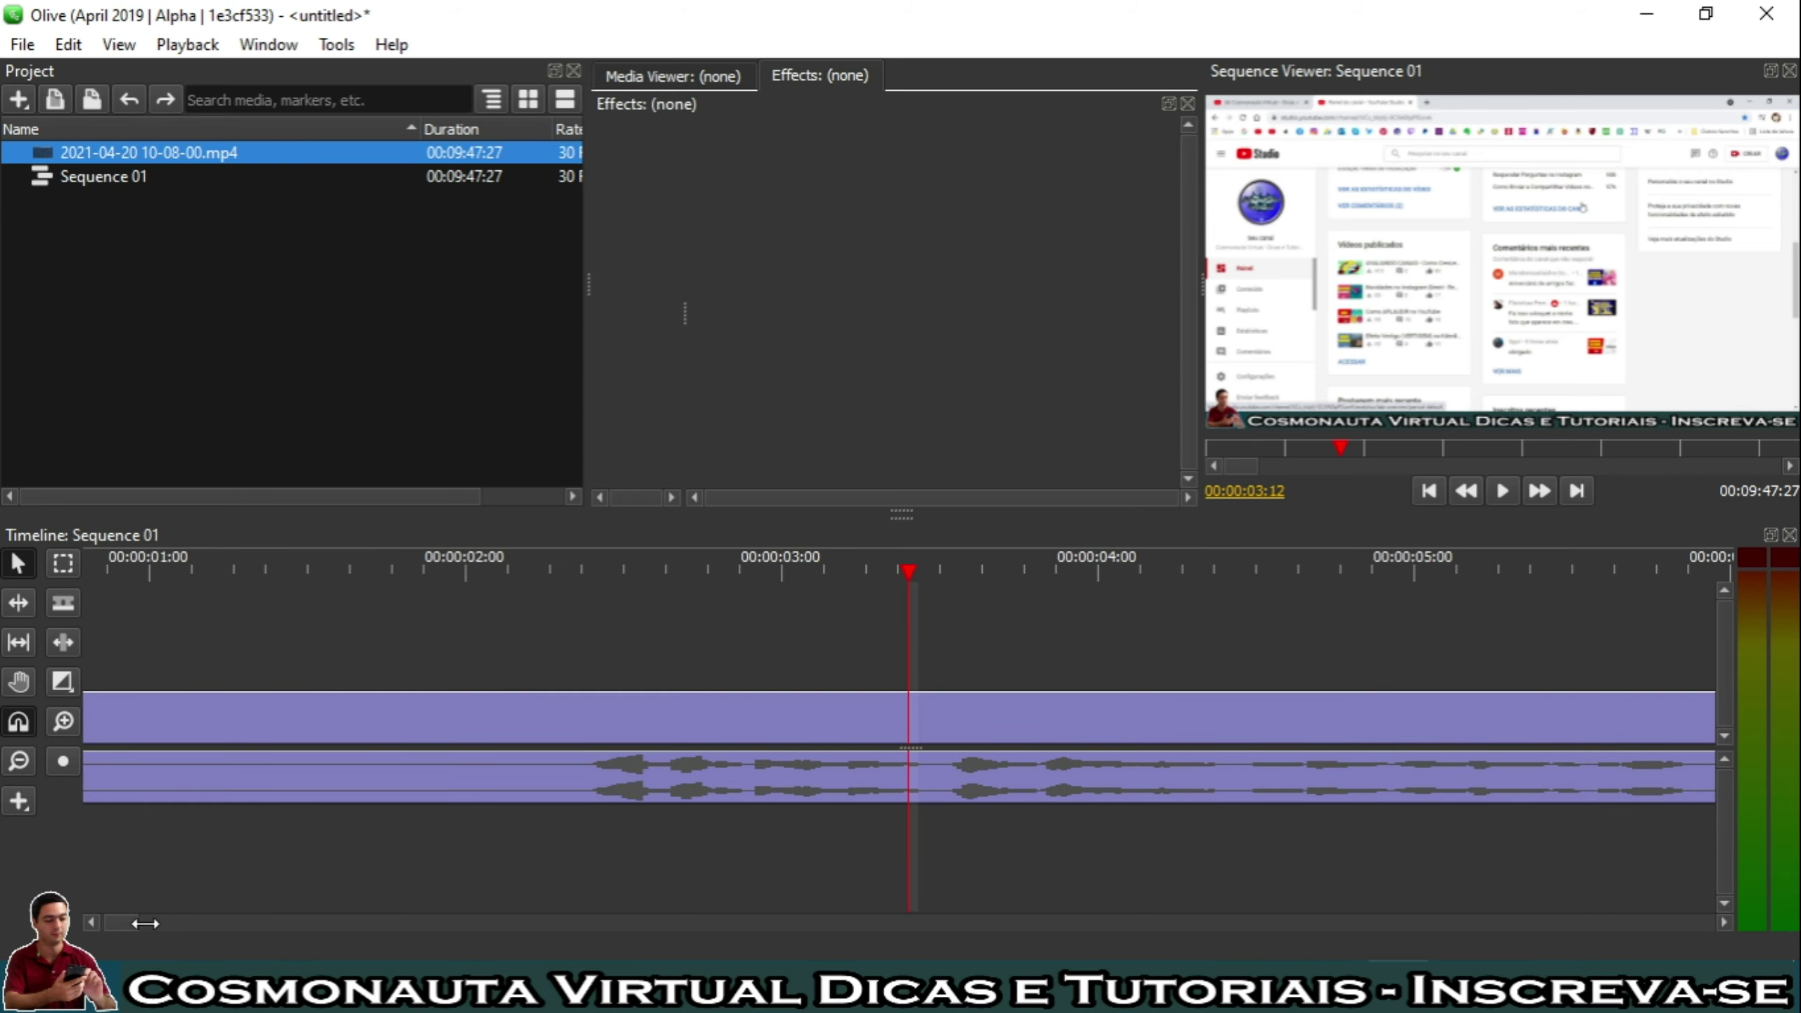
drag(119, 923, 101, 922)
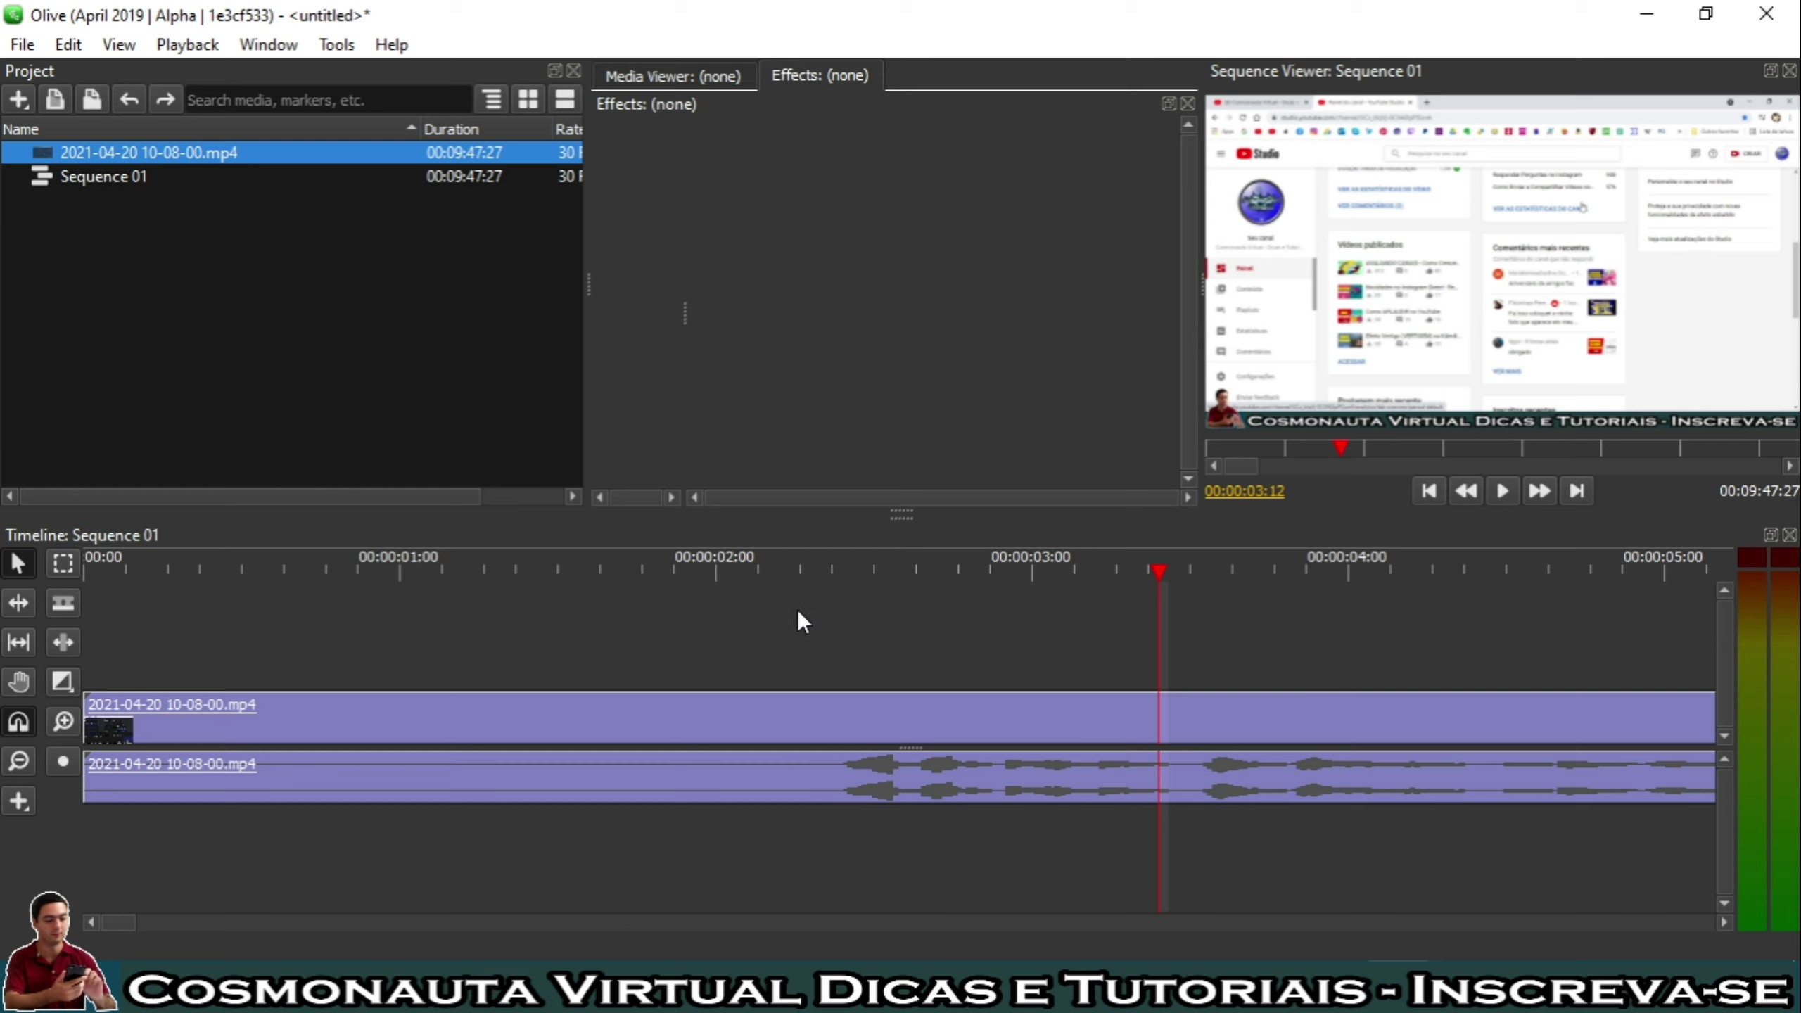
click(776, 568)
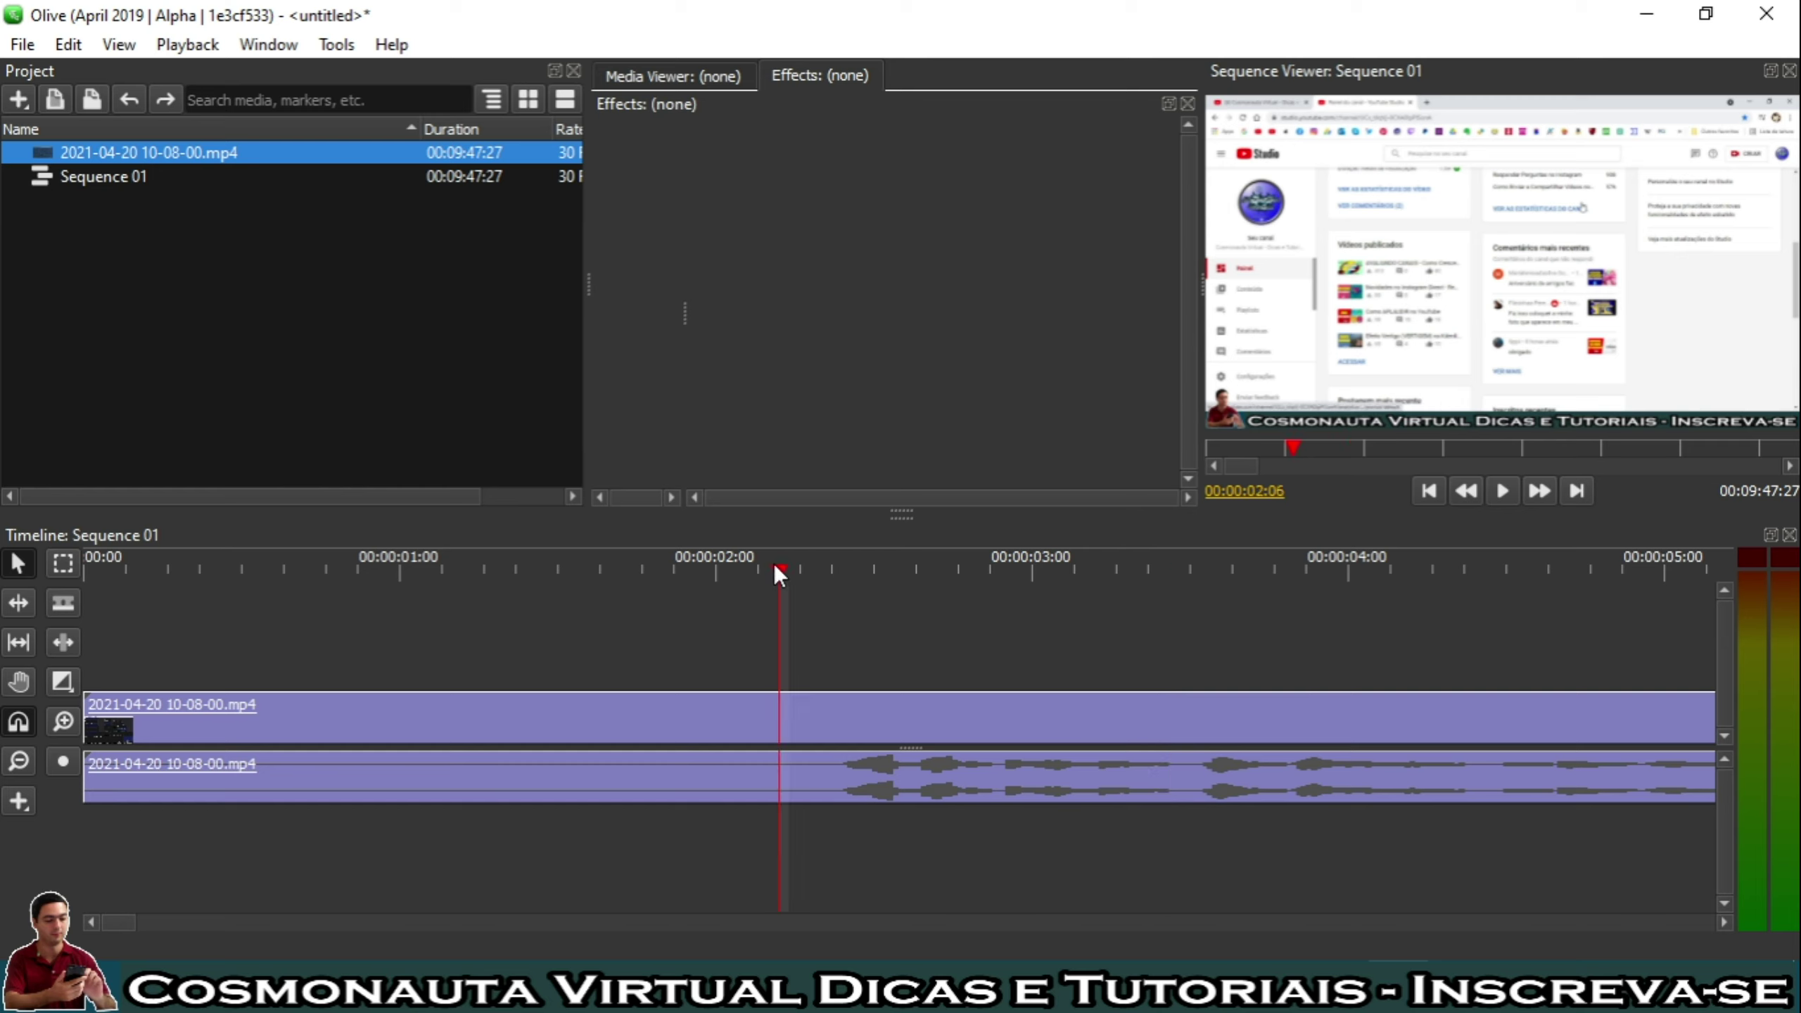
drag(782, 567, 1043, 572)
drag(770, 572, 820, 578)
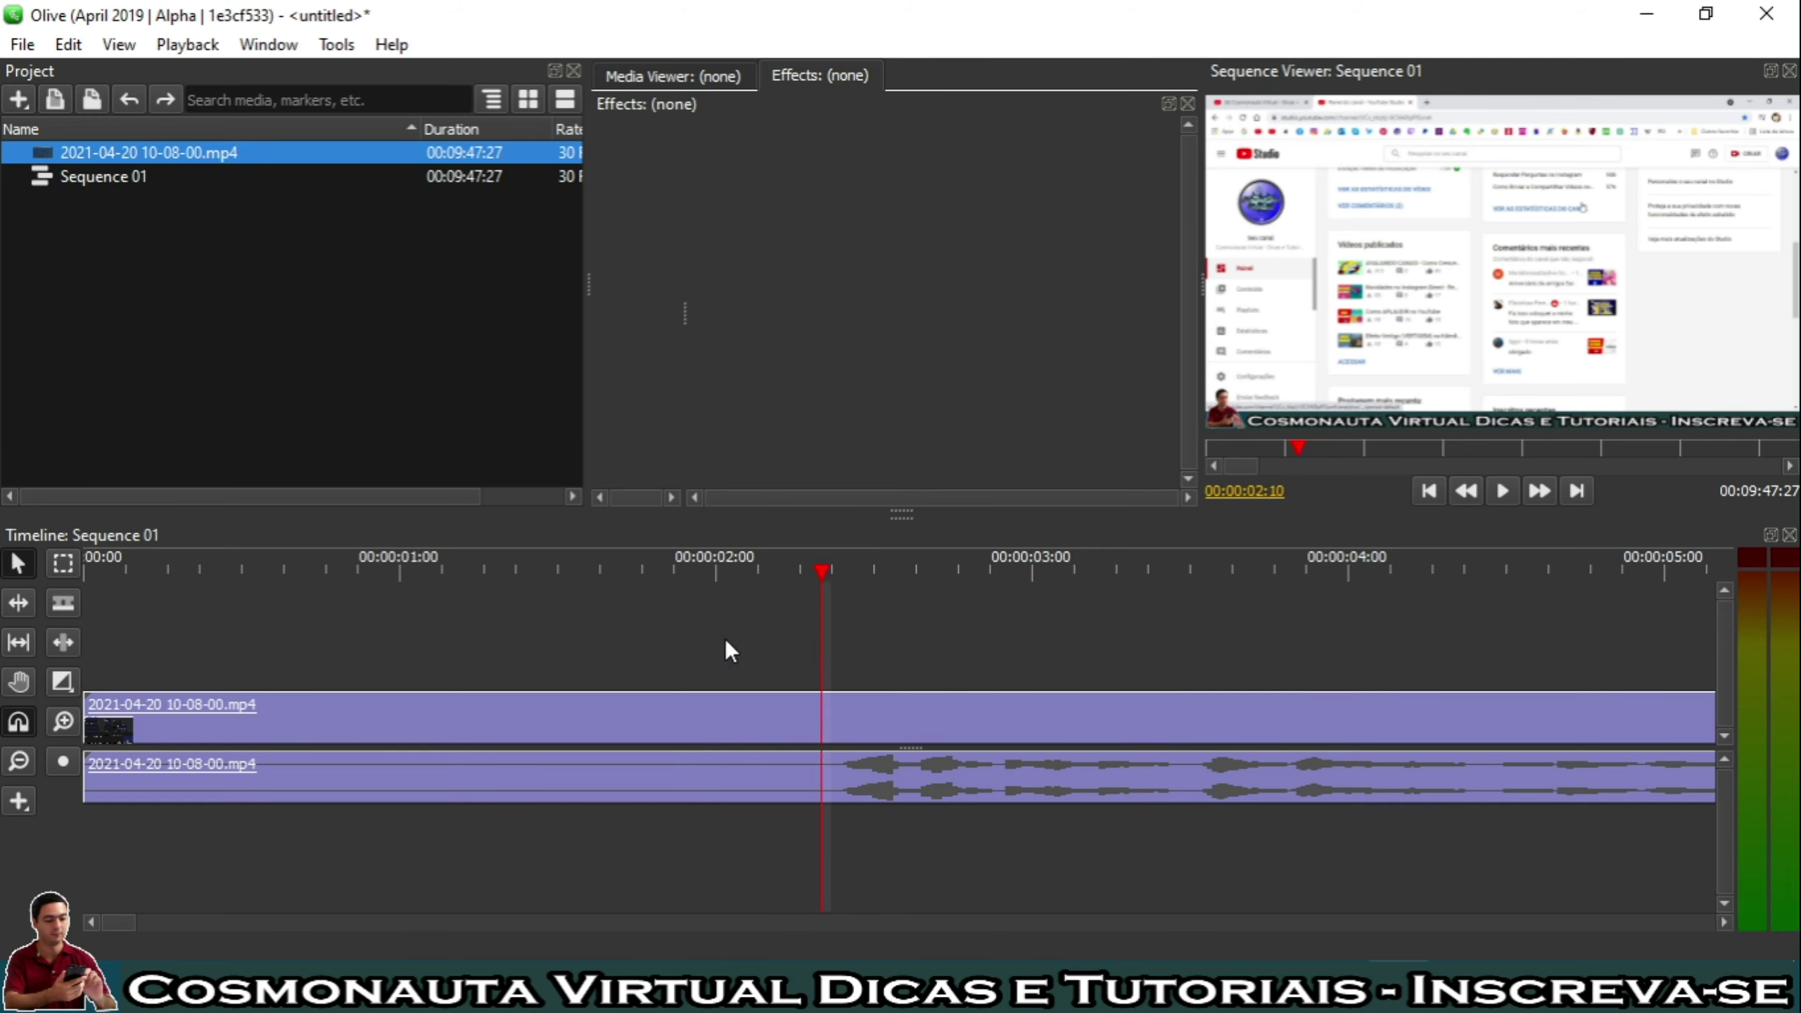
drag(822, 572, 812, 572)
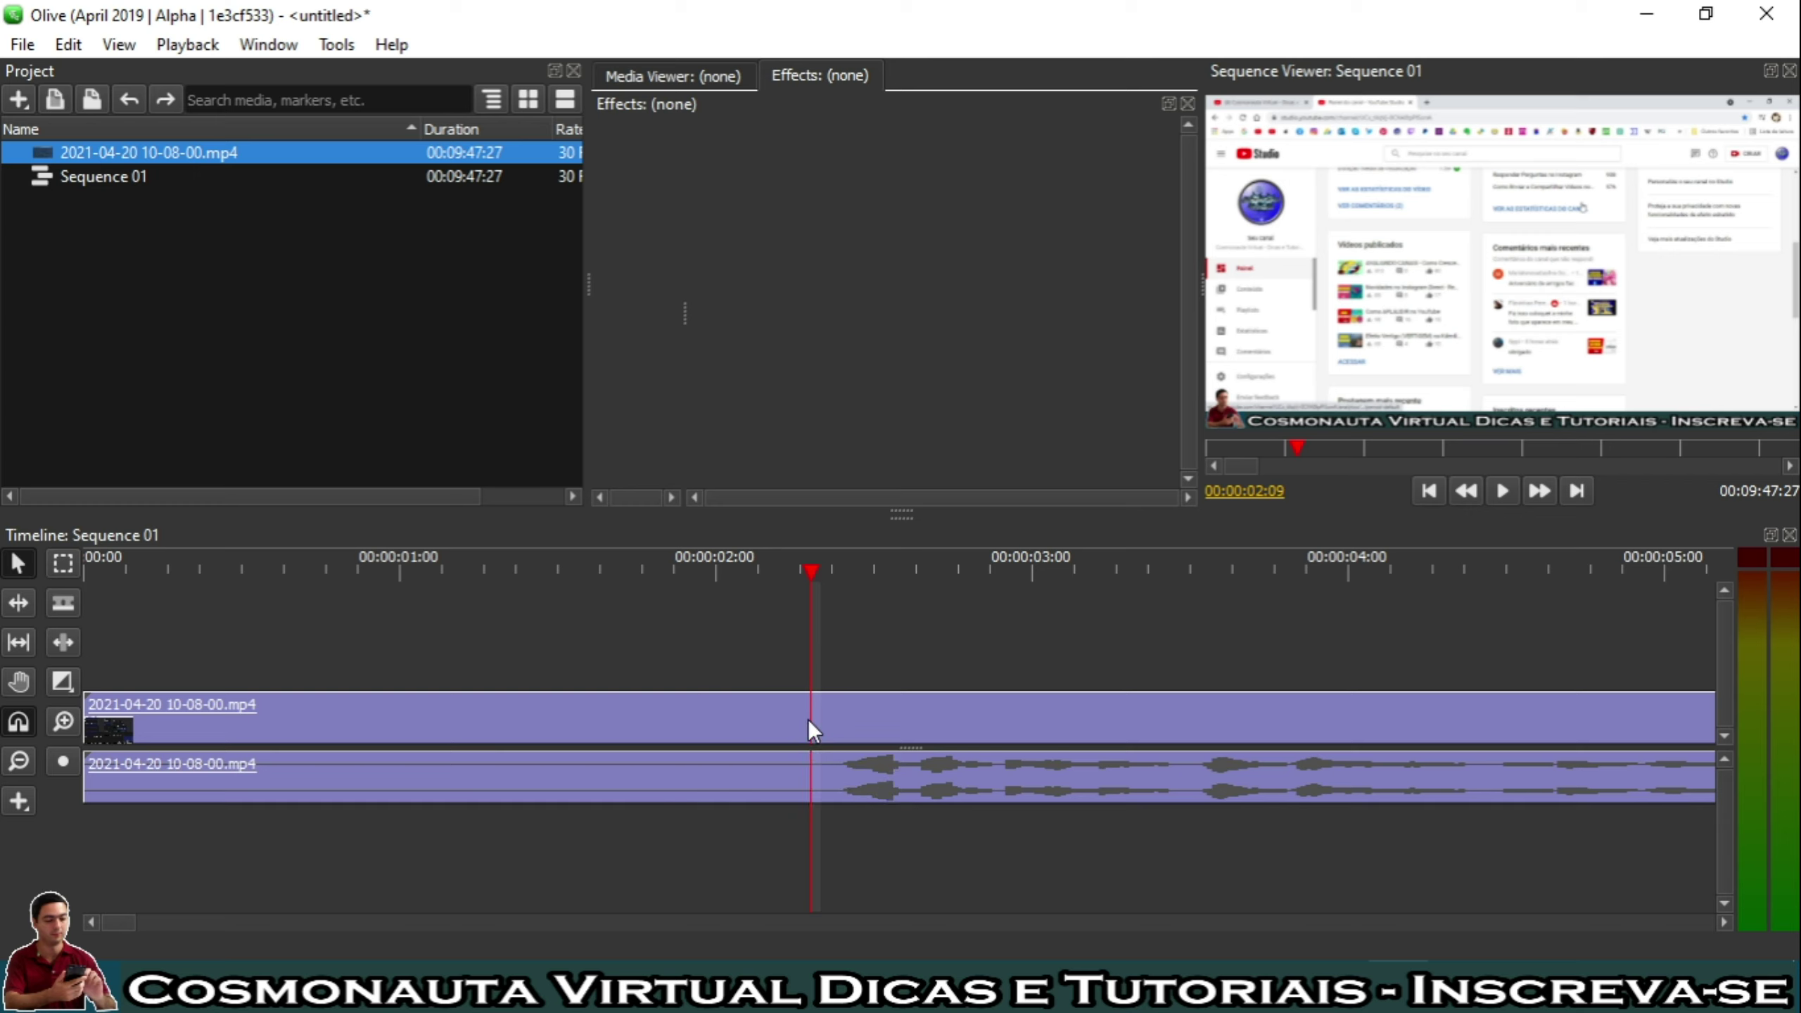
Split the video and audio clip at the playhead with the Razor tool.
click(68, 603)
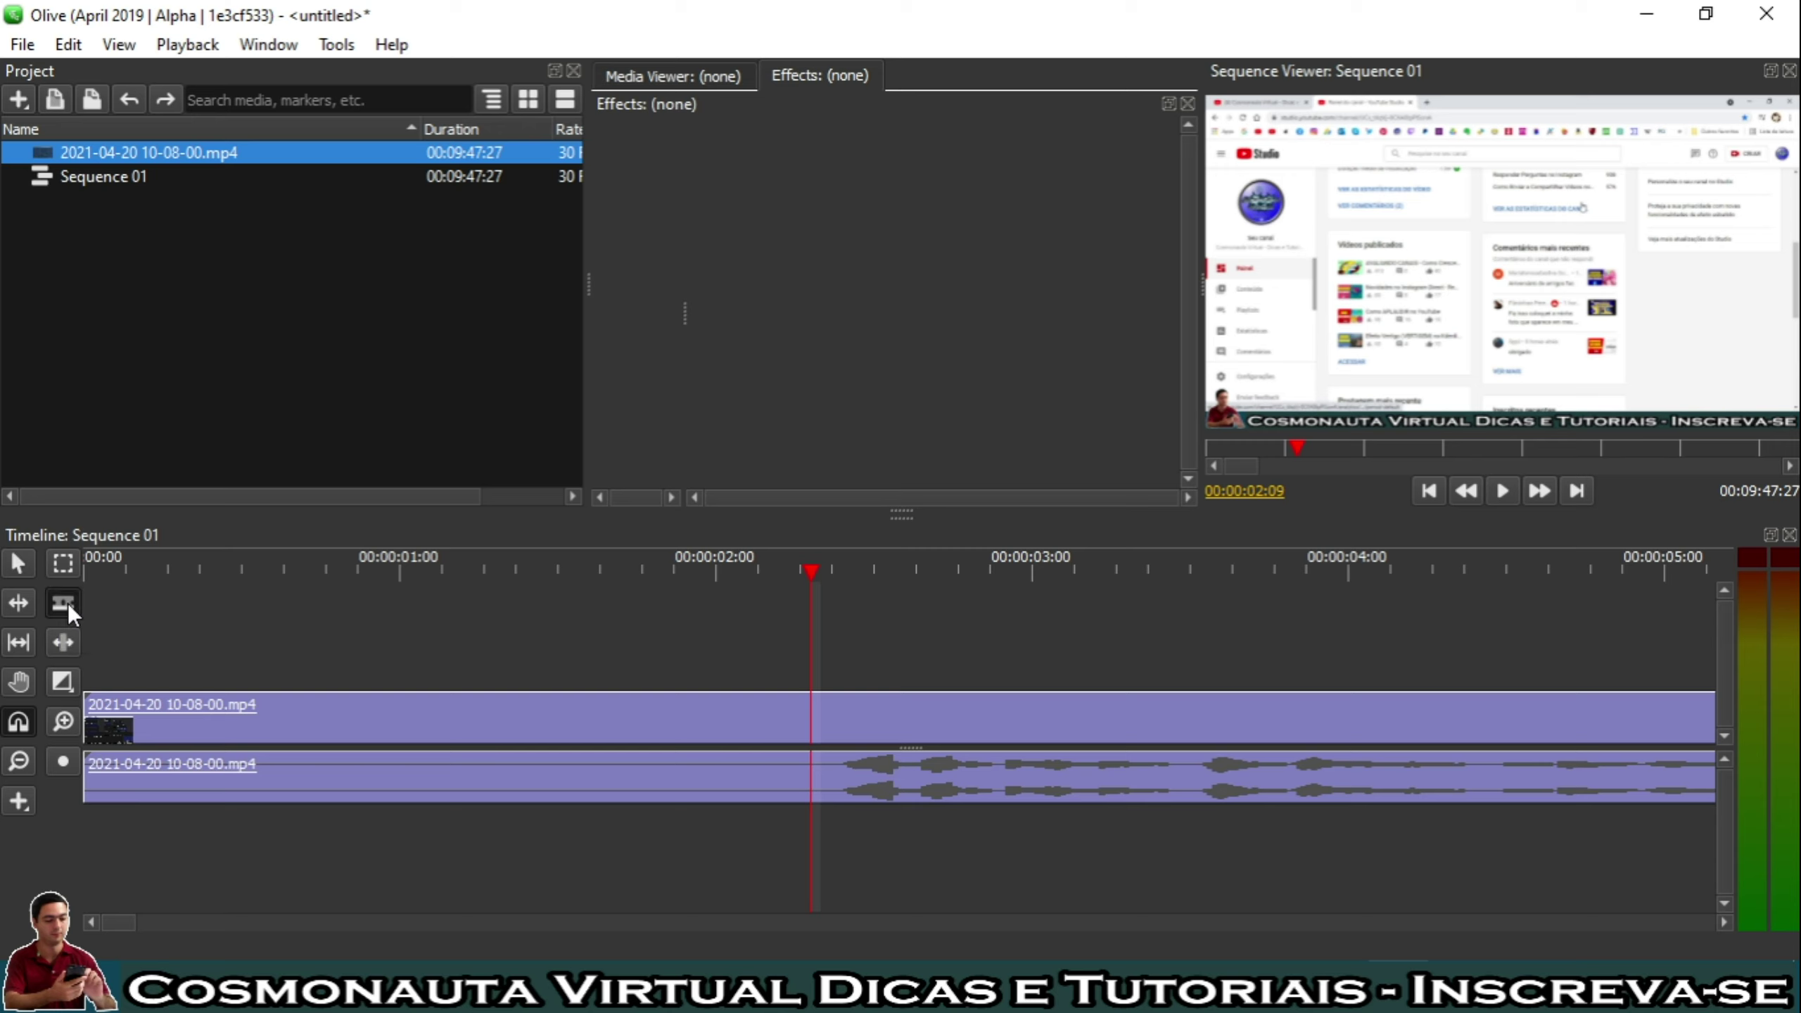
click(807, 720)
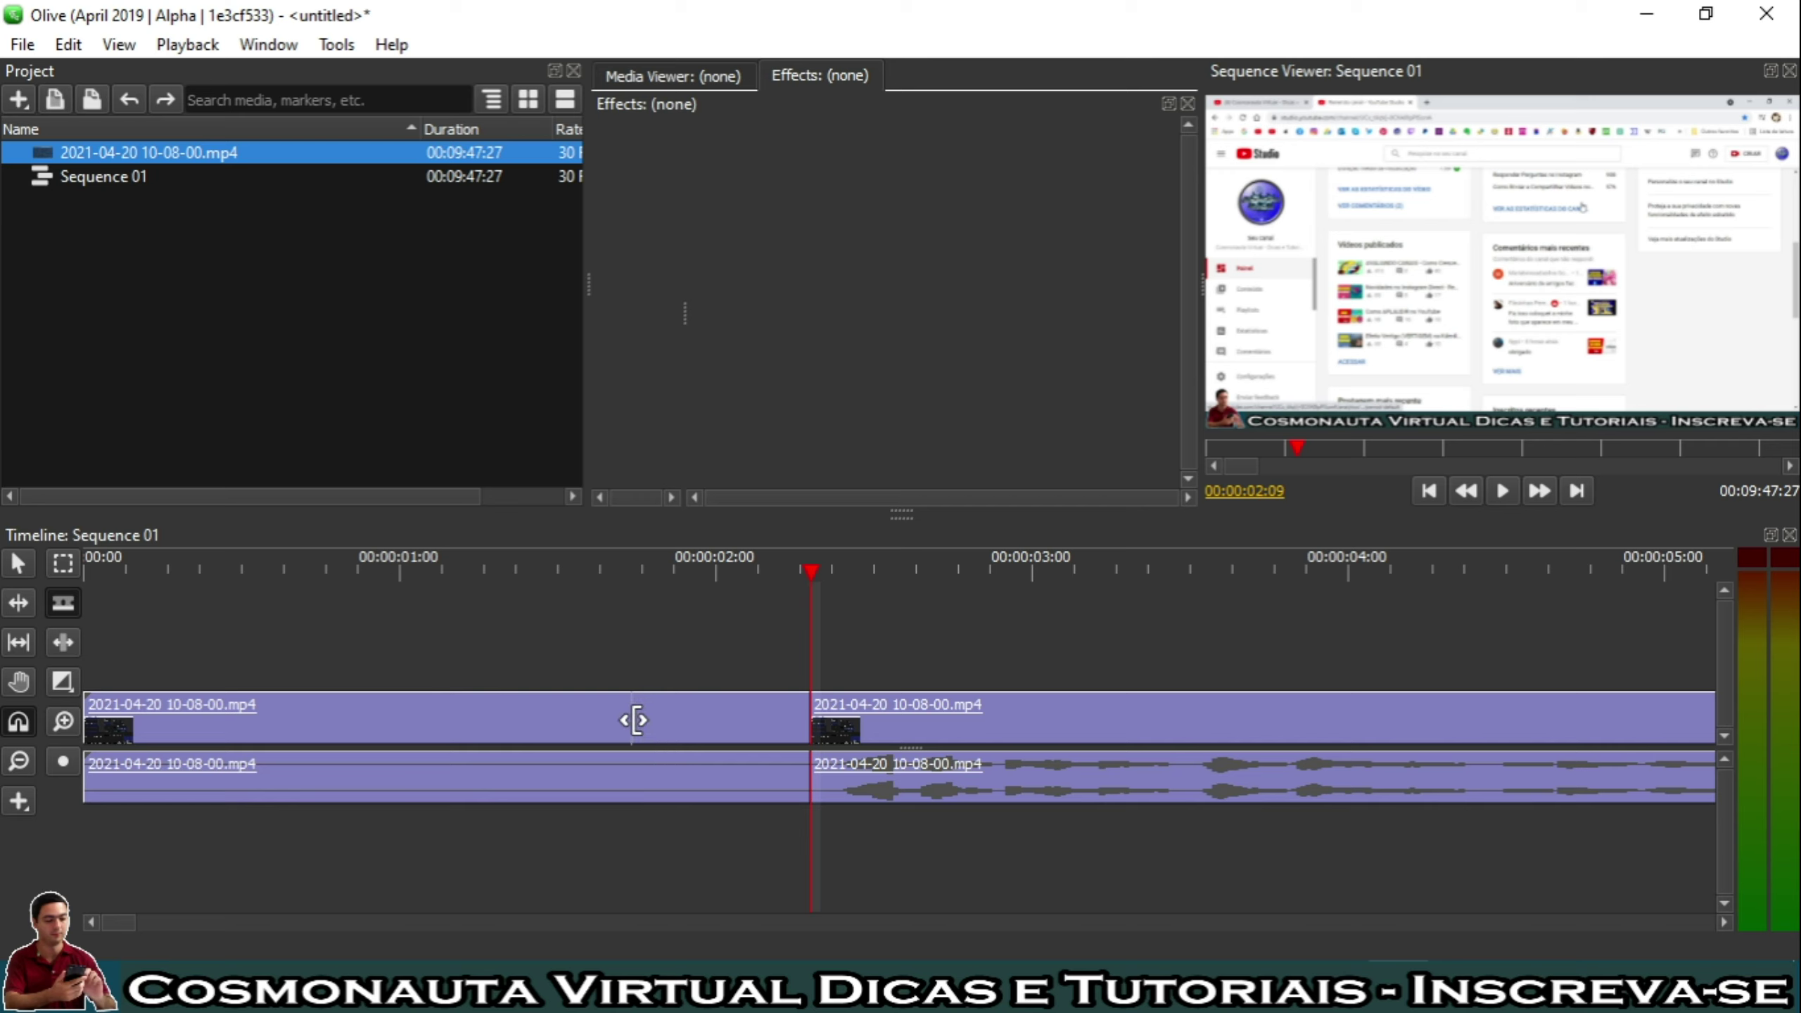
key(x)
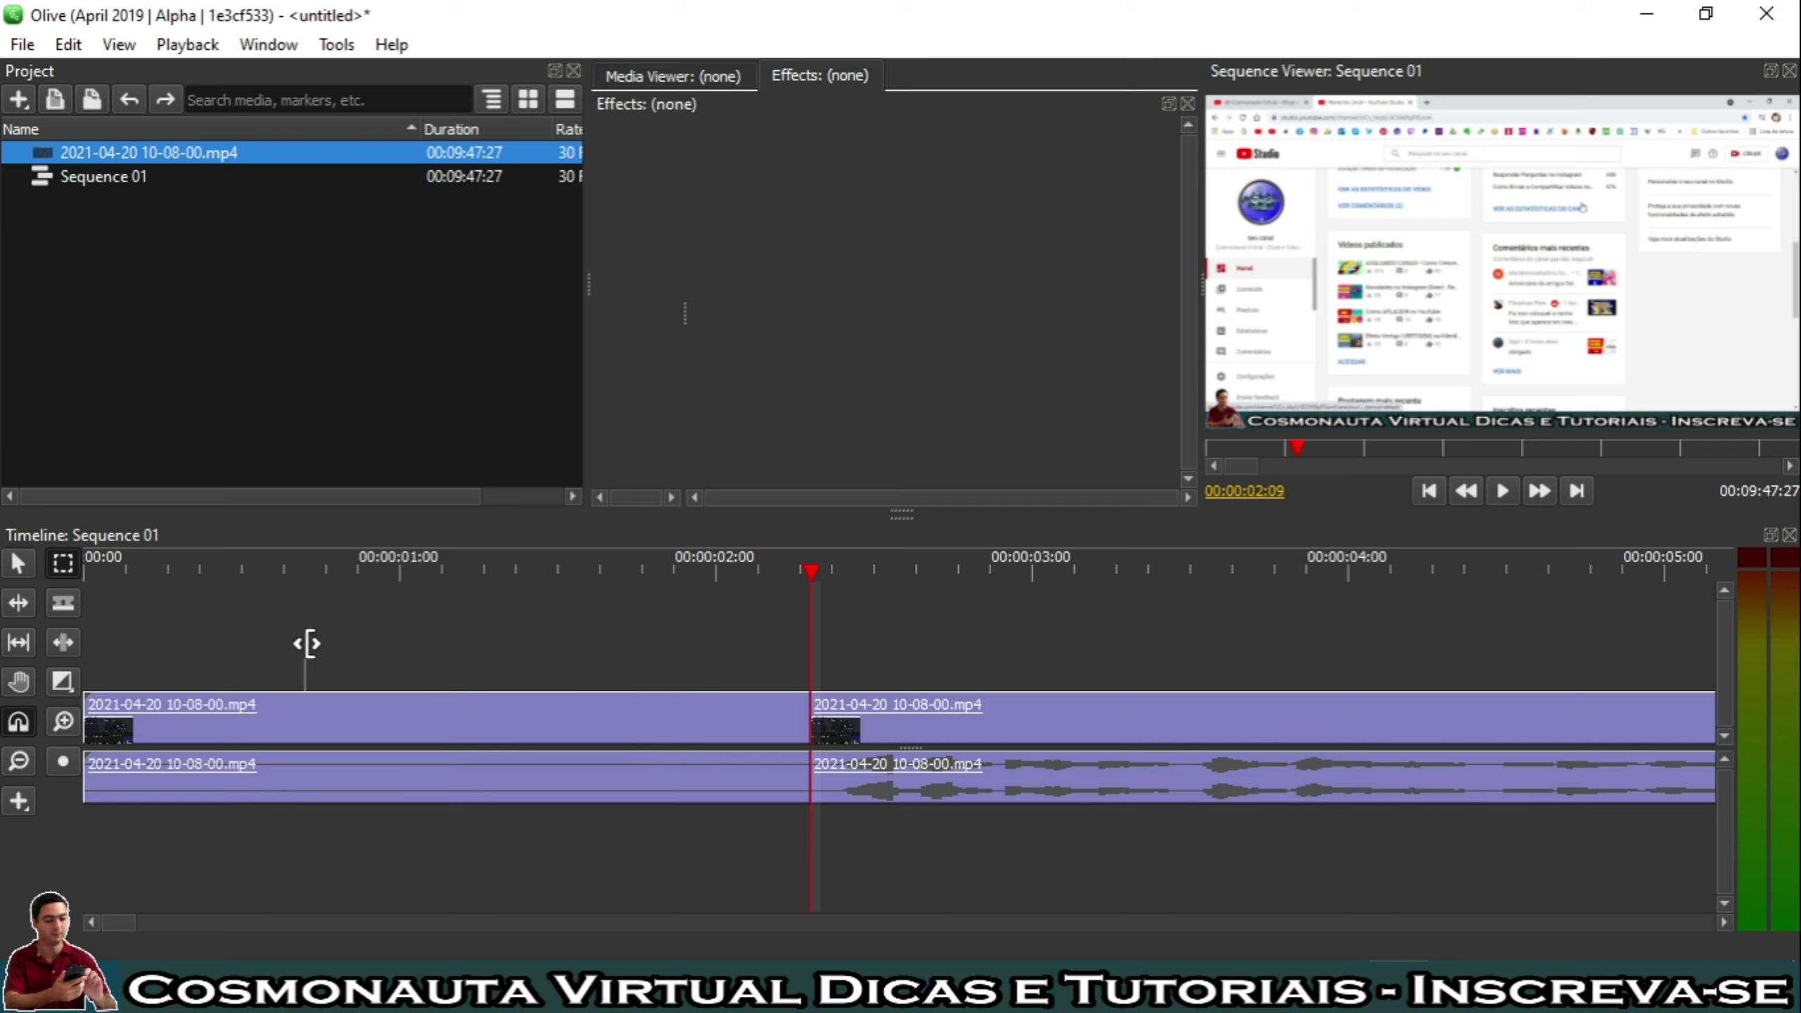
Delete the silent segment before the playhead at the beginning of the timeline.
click(17, 566)
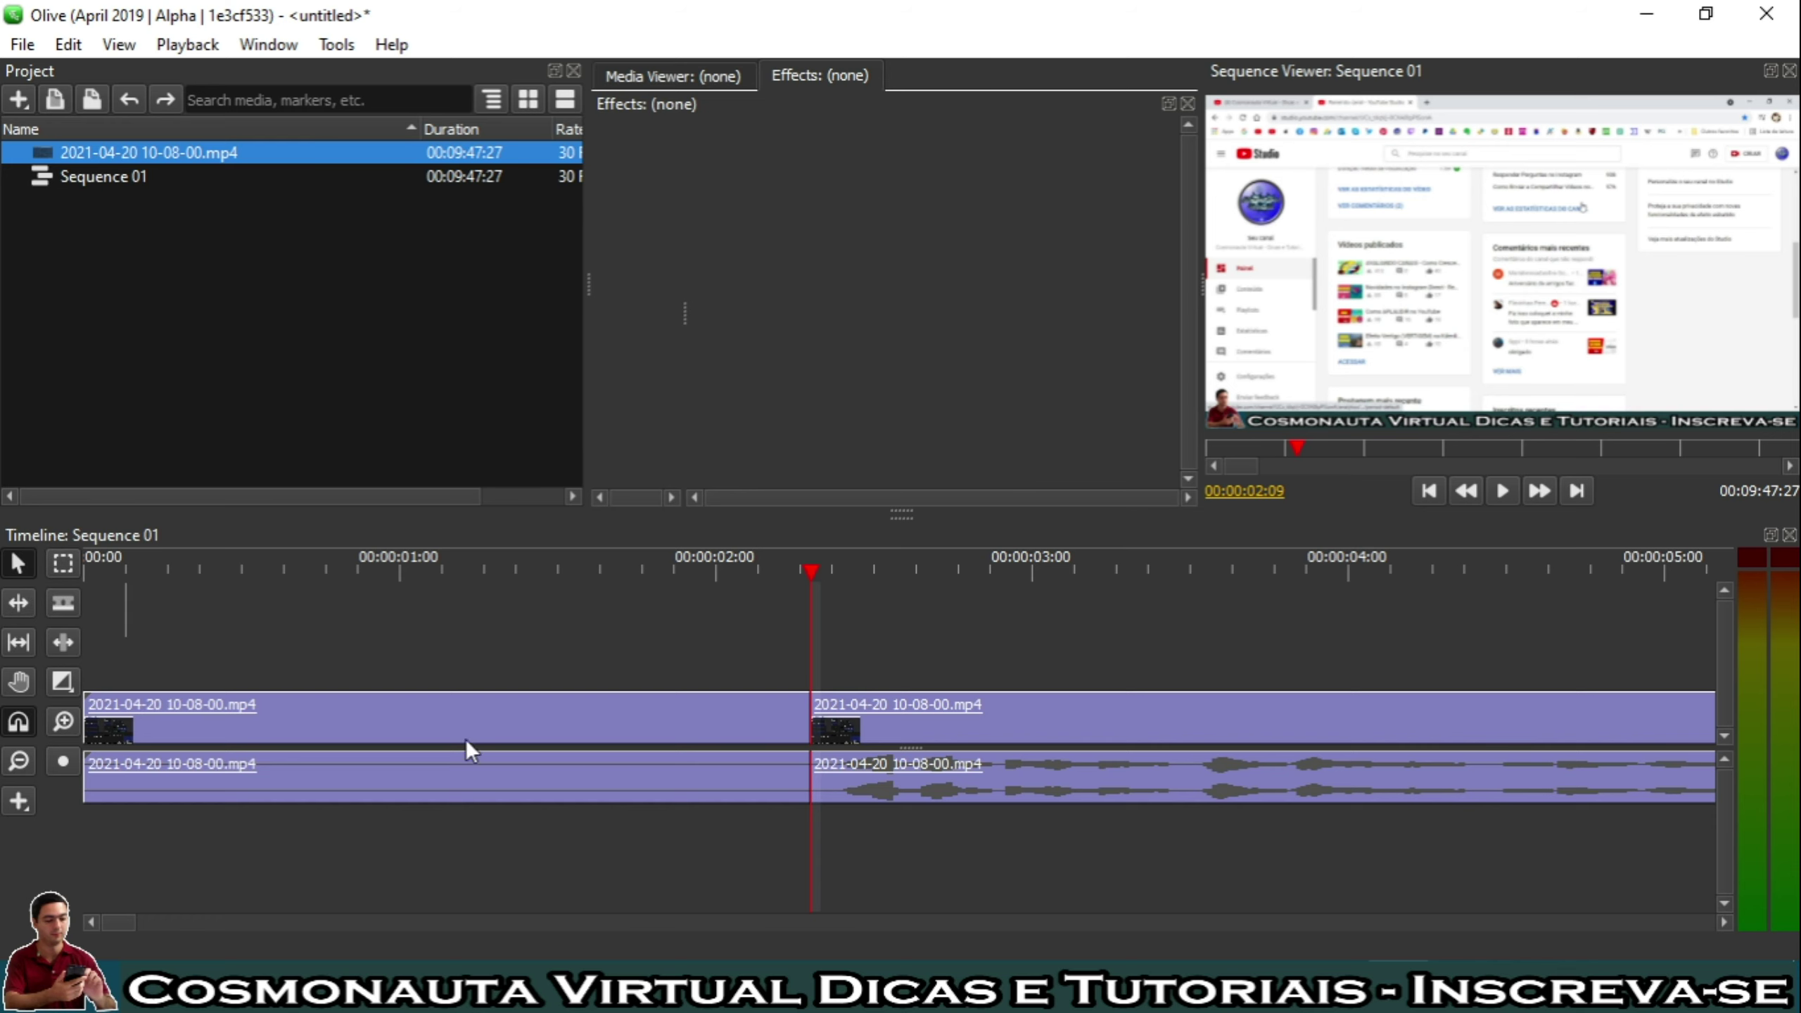
click(463, 718)
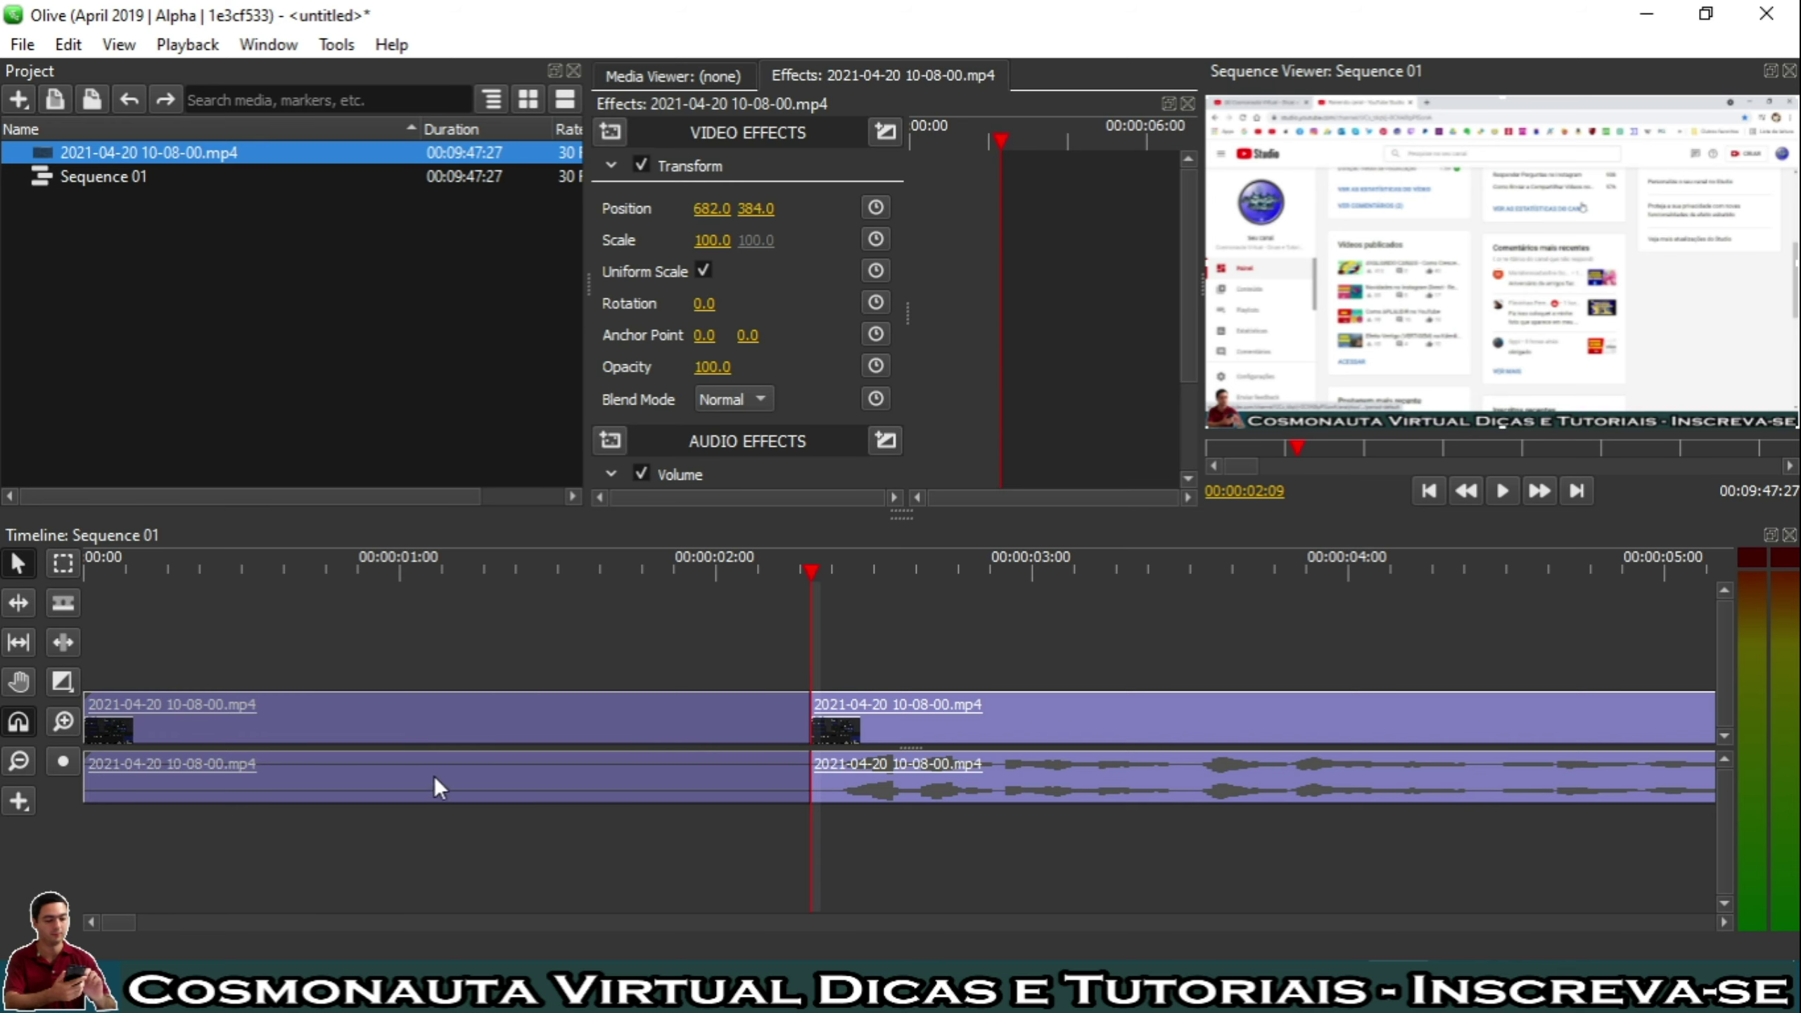
key(x)
key(Delete)
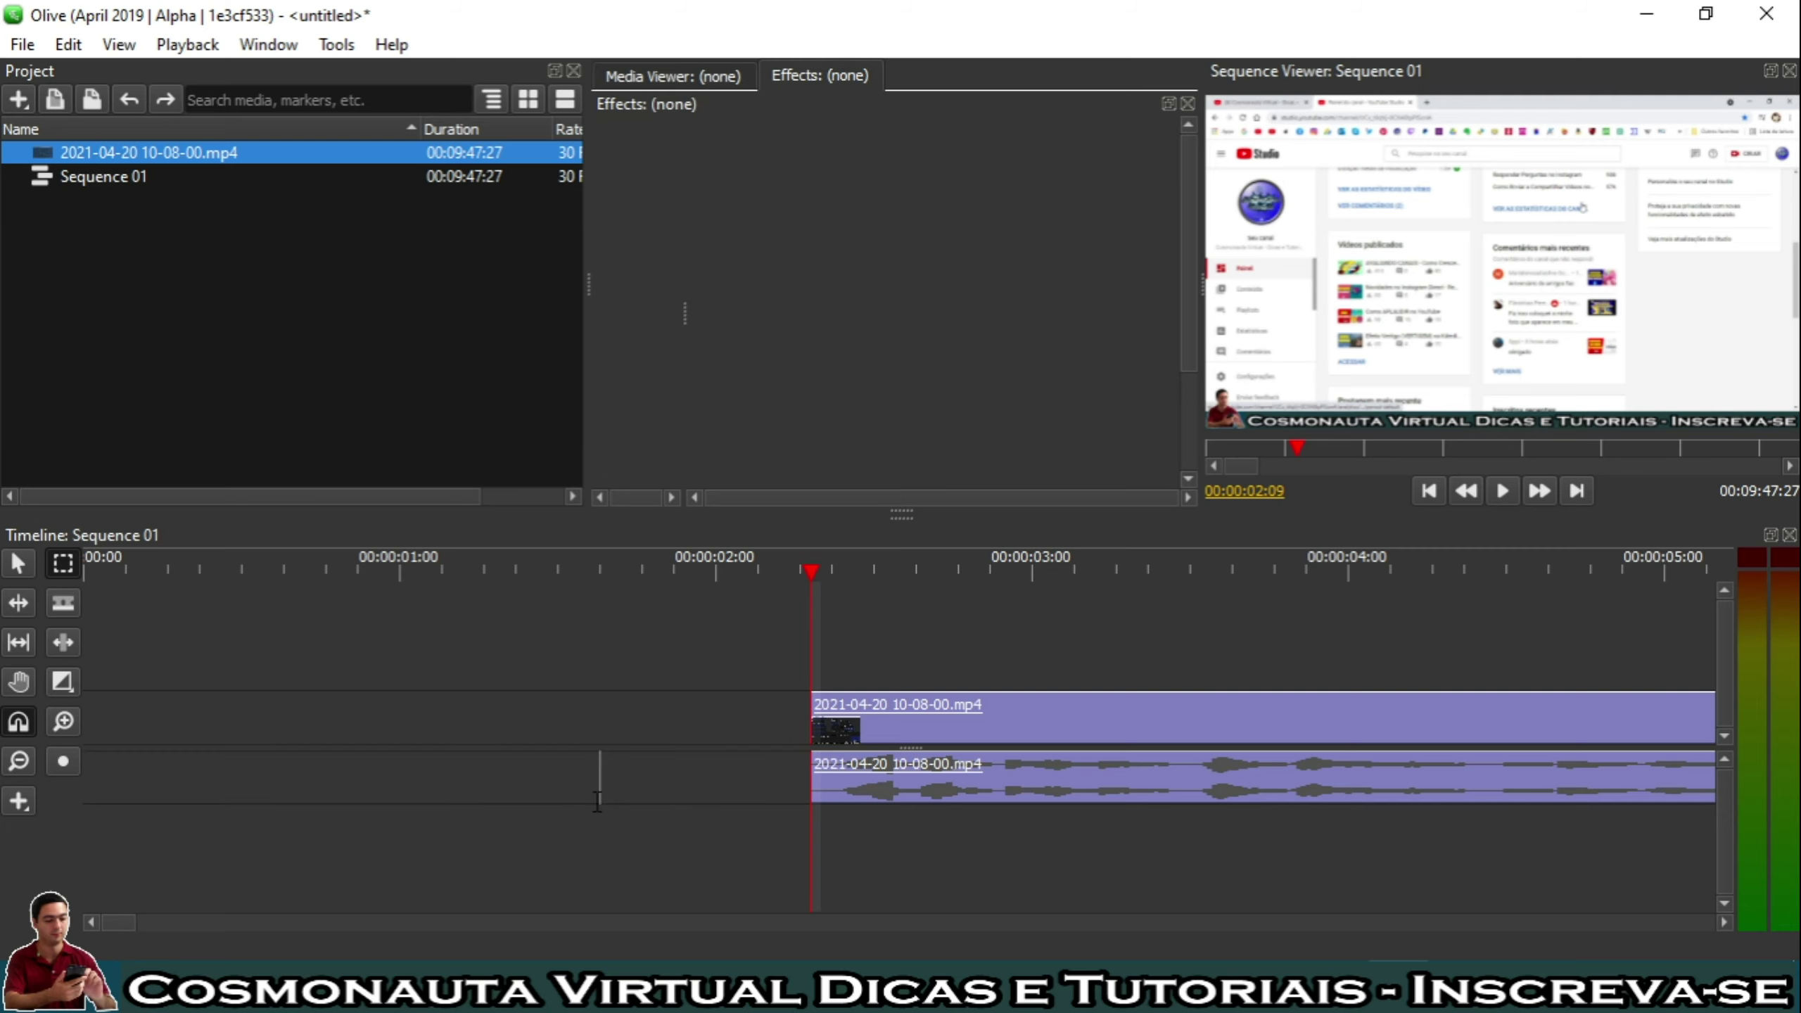
Turn off snapping and move the remaining clip to the start of the timeline.
click(18, 722)
click(17, 566)
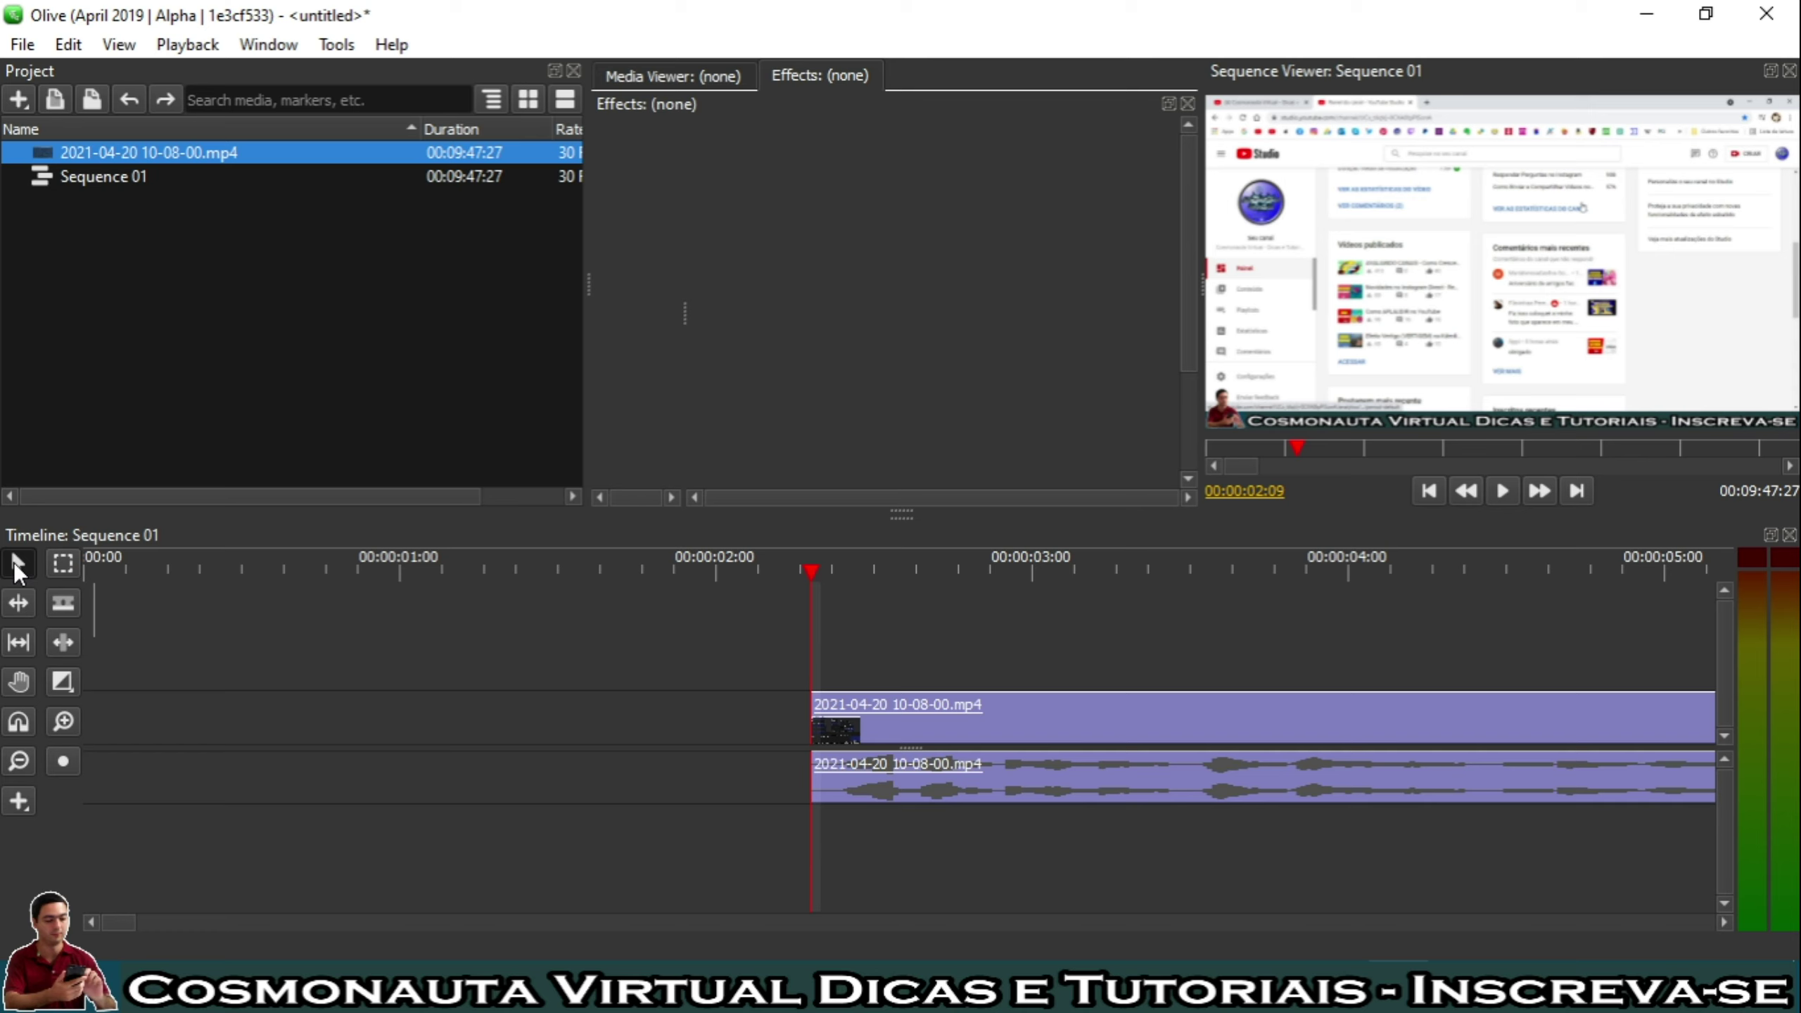
click(1158, 722)
drag(1157, 721, 430, 720)
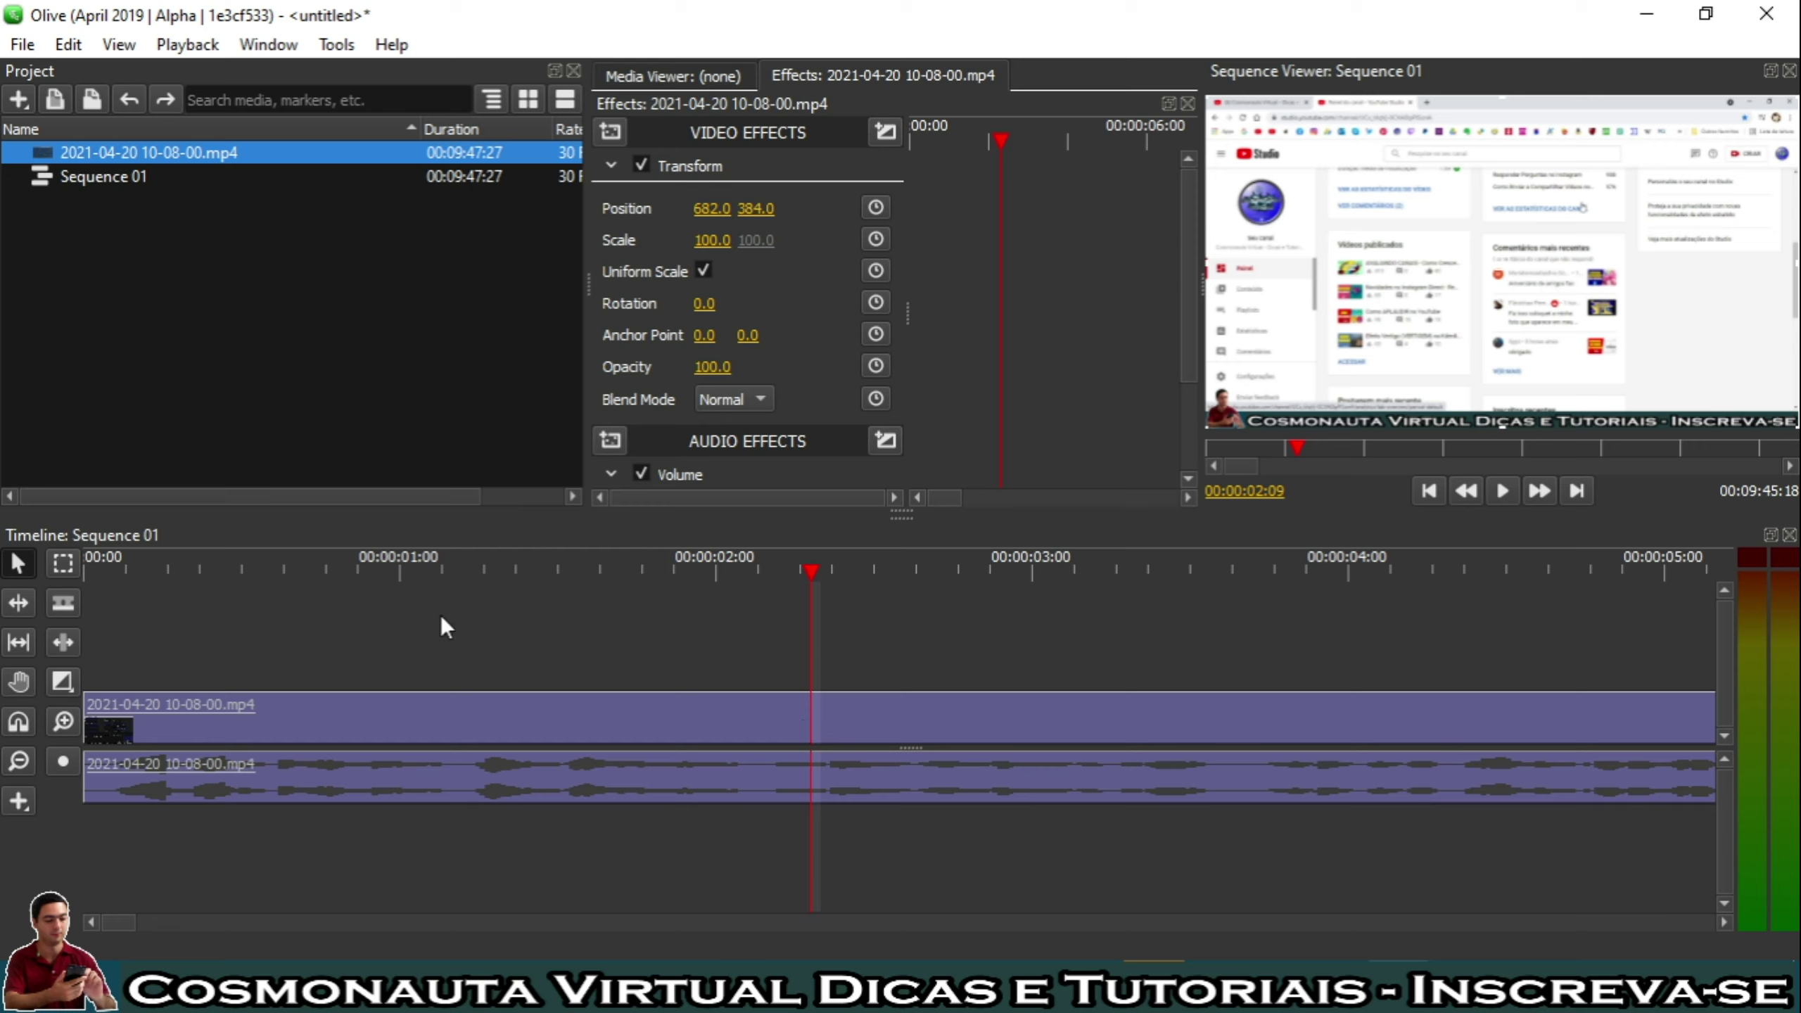
Split the clip into three with the Razor tool and delete the middle segment from 00:00:01:14 to 00:00:02:09.
click(67, 603)
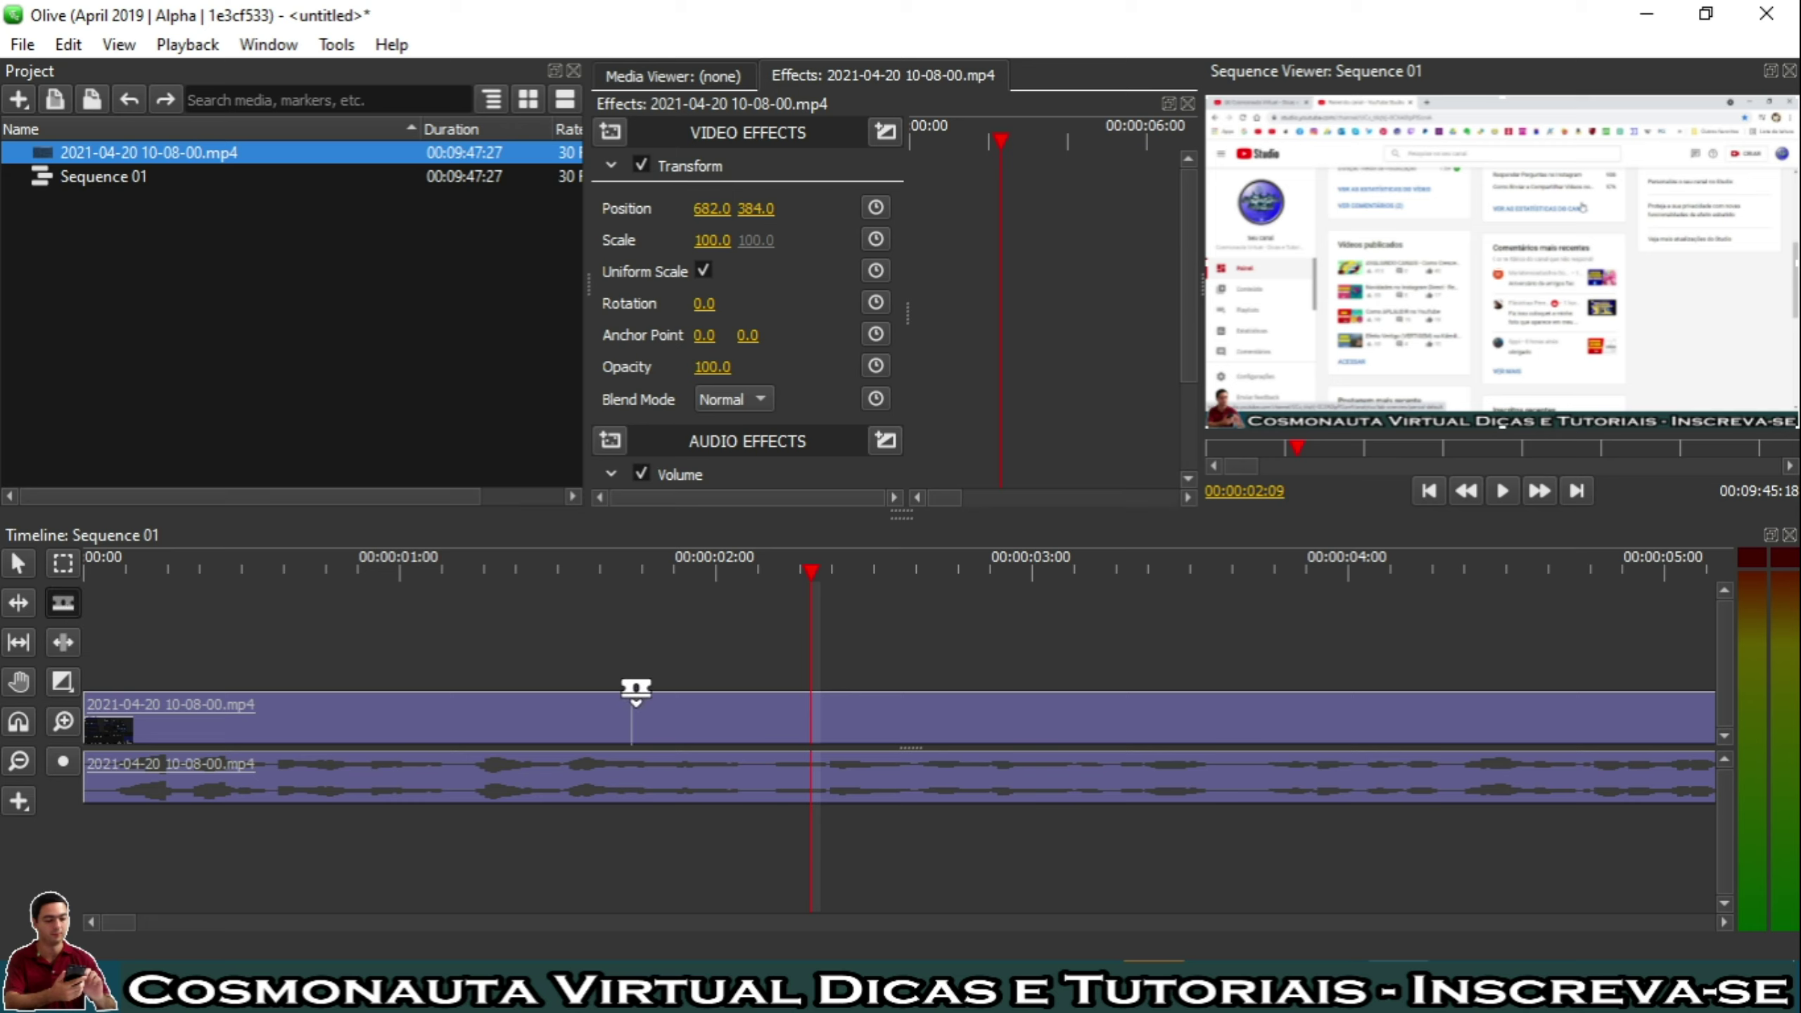
click(809, 702)
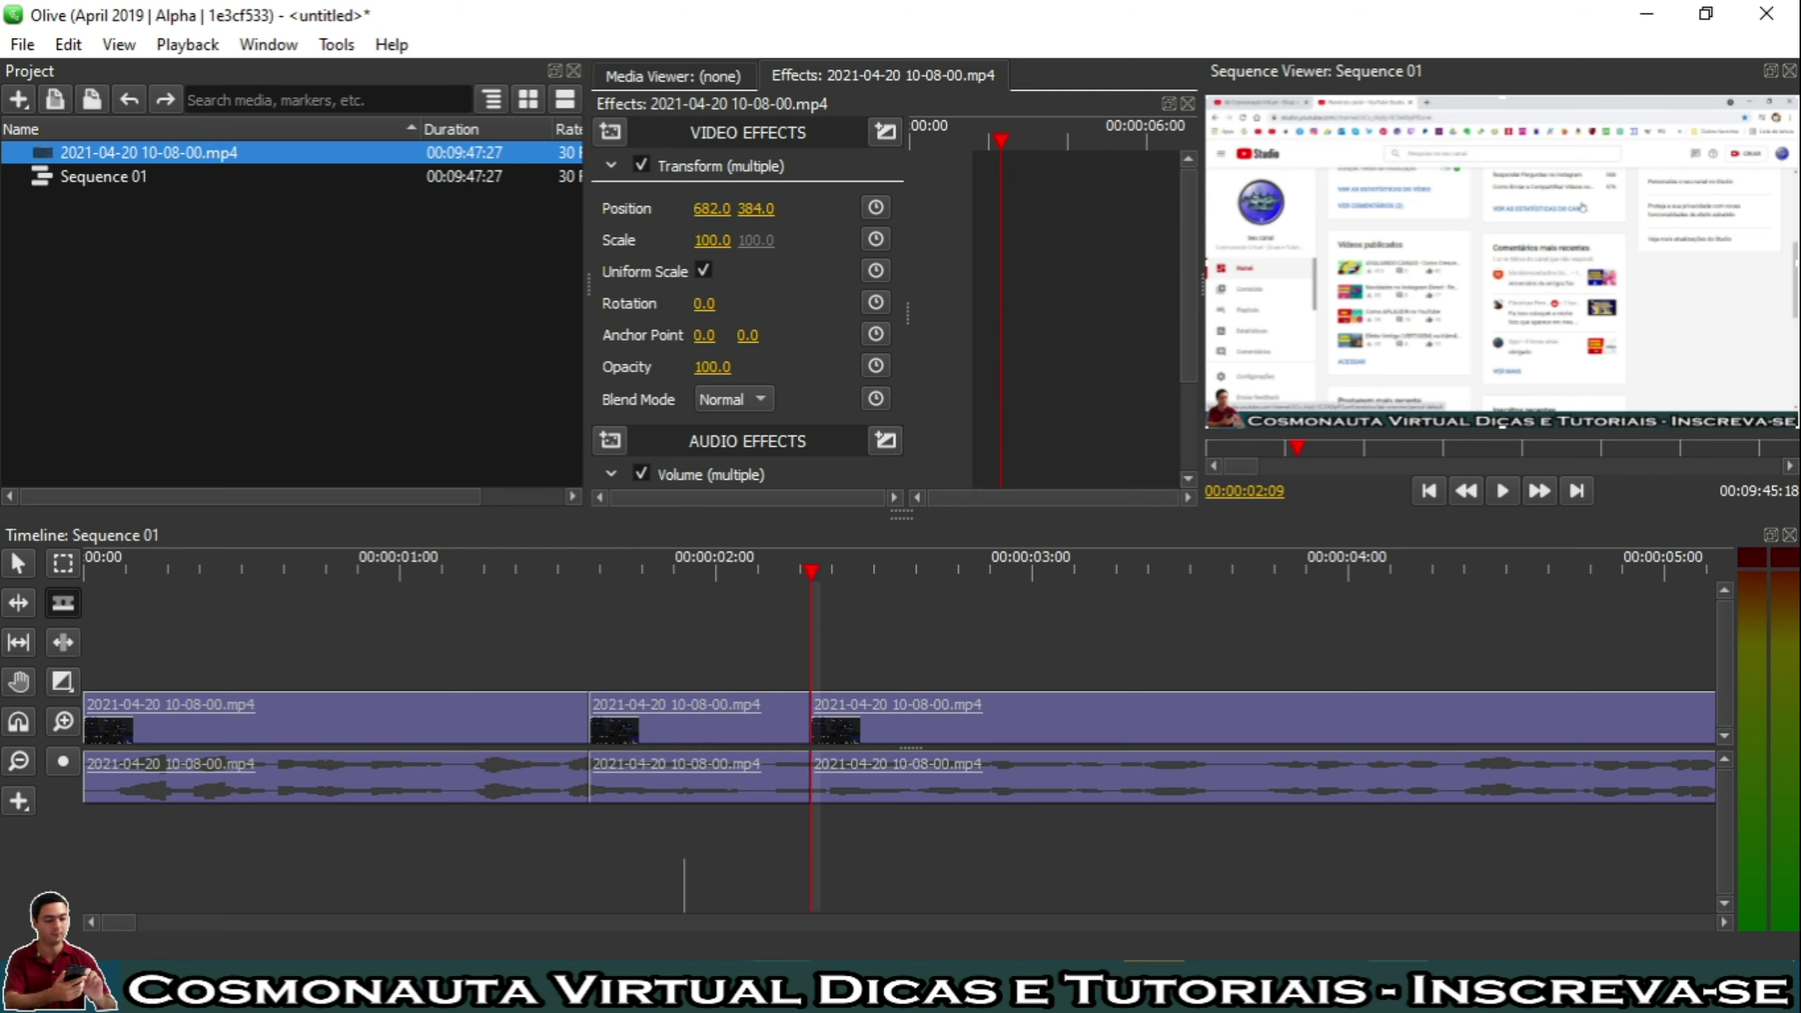
click(704, 727)
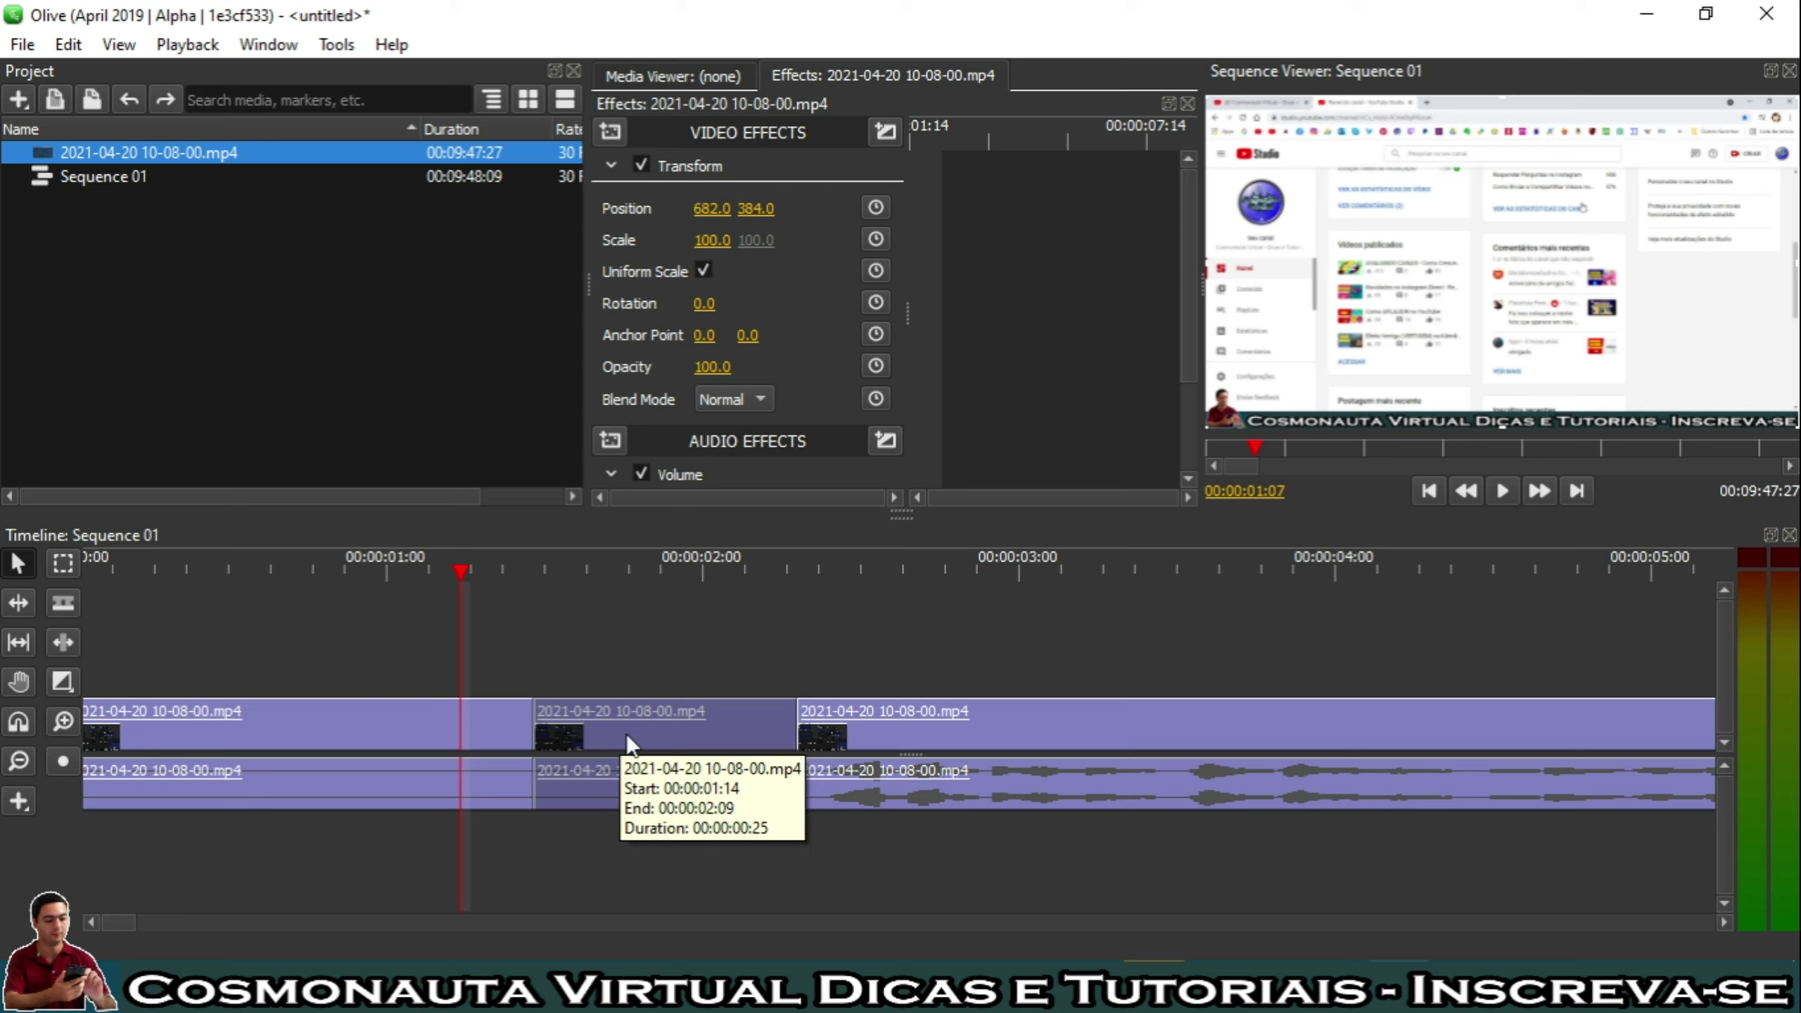
key(Delete)
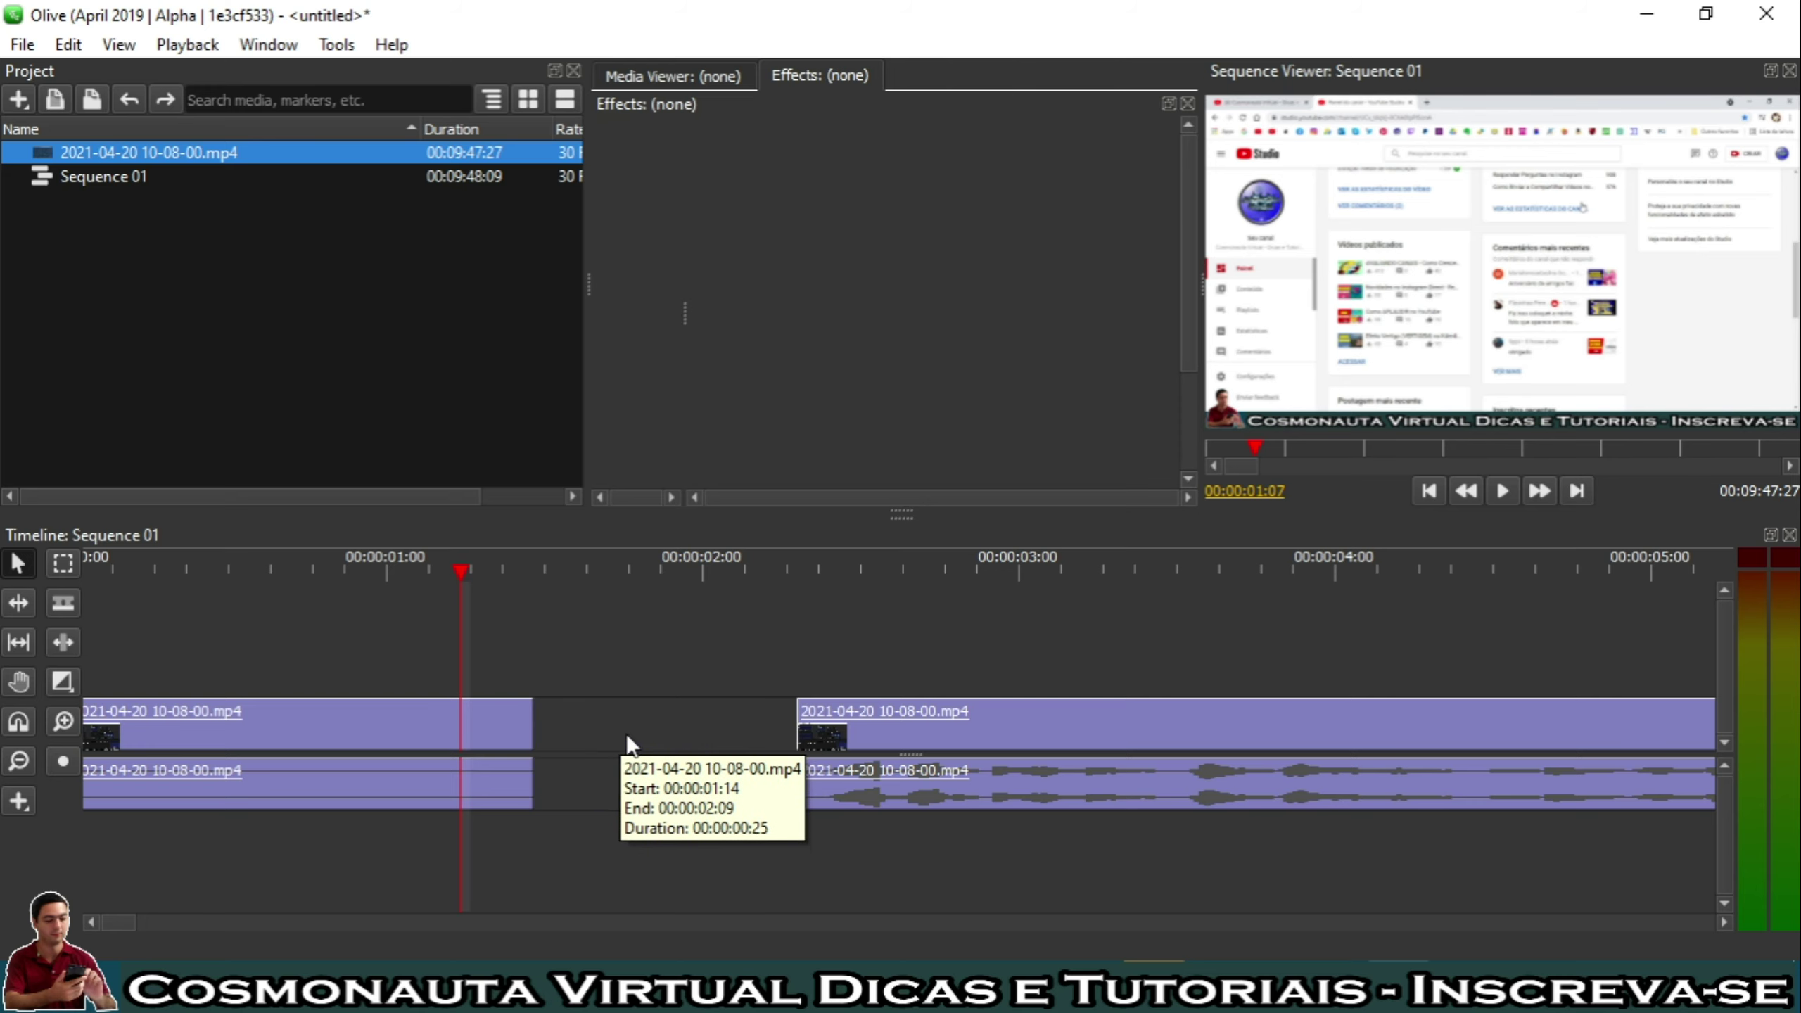
Turn snapping on and close the gap by moving the second clip against the end of the first at 00:00:01:14.
drag(1139, 712, 1250, 701)
drag(1365, 698, 946, 709)
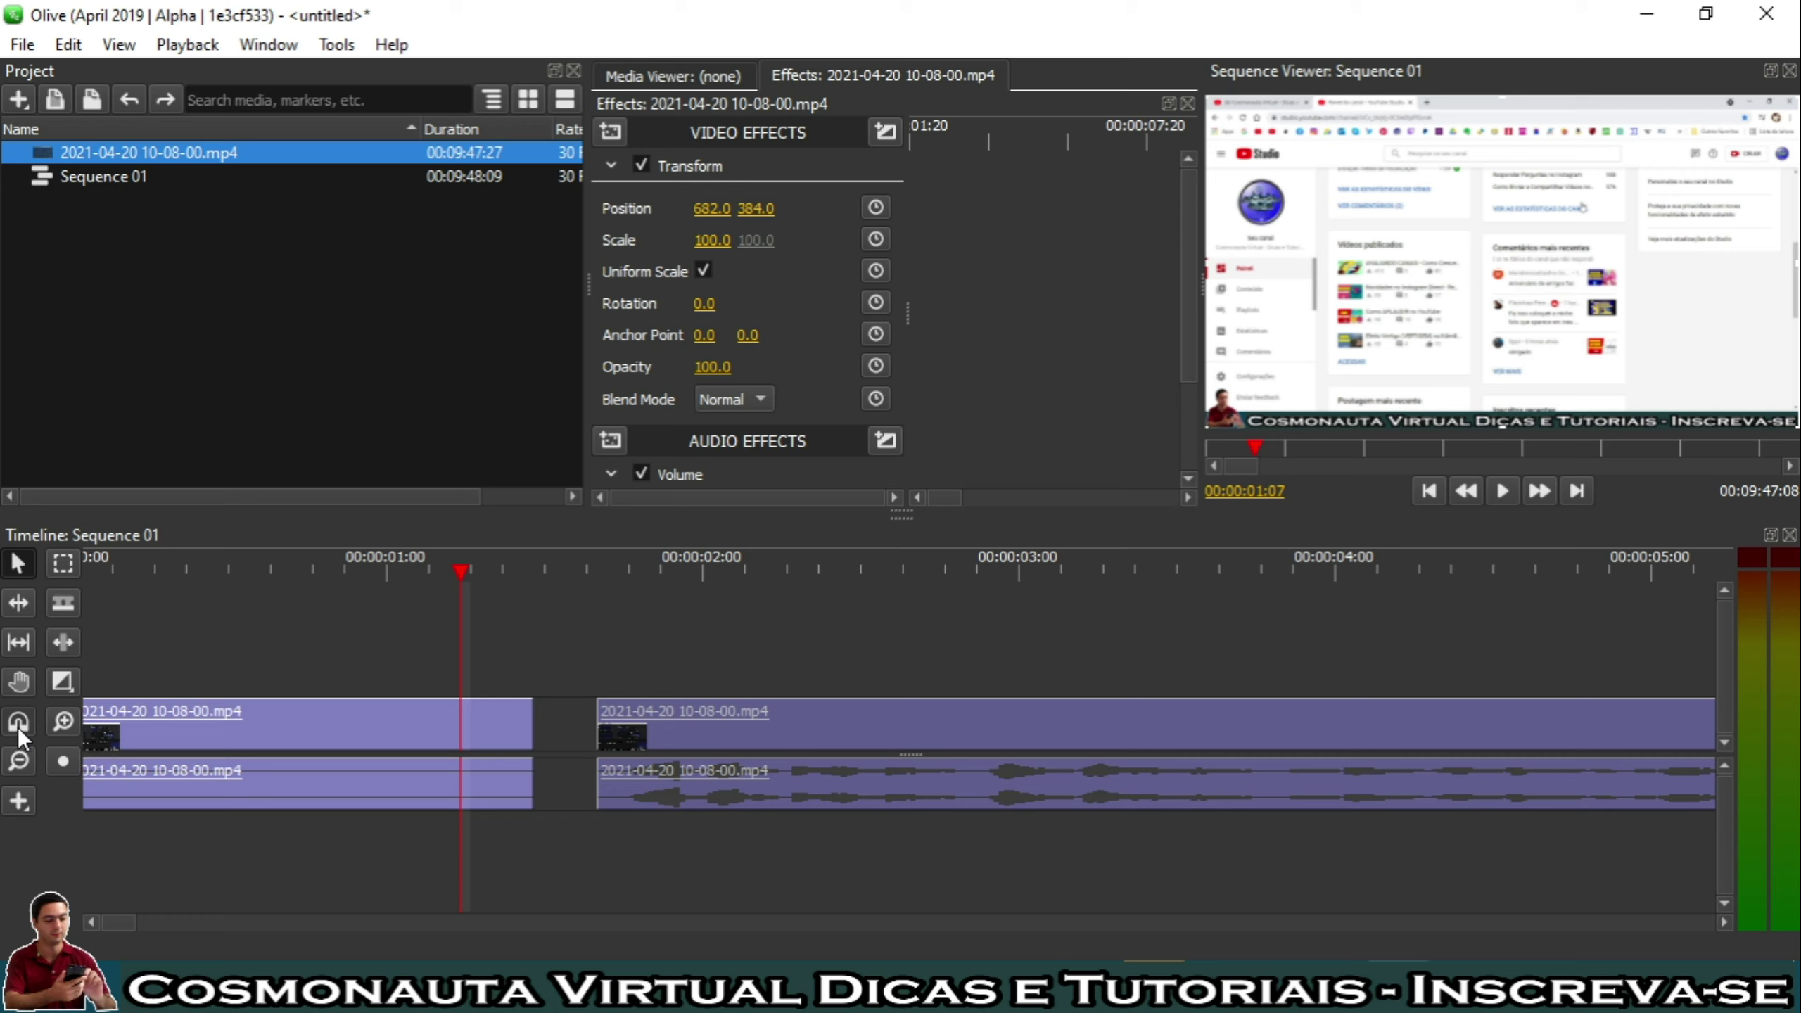
drag(960, 716, 880, 715)
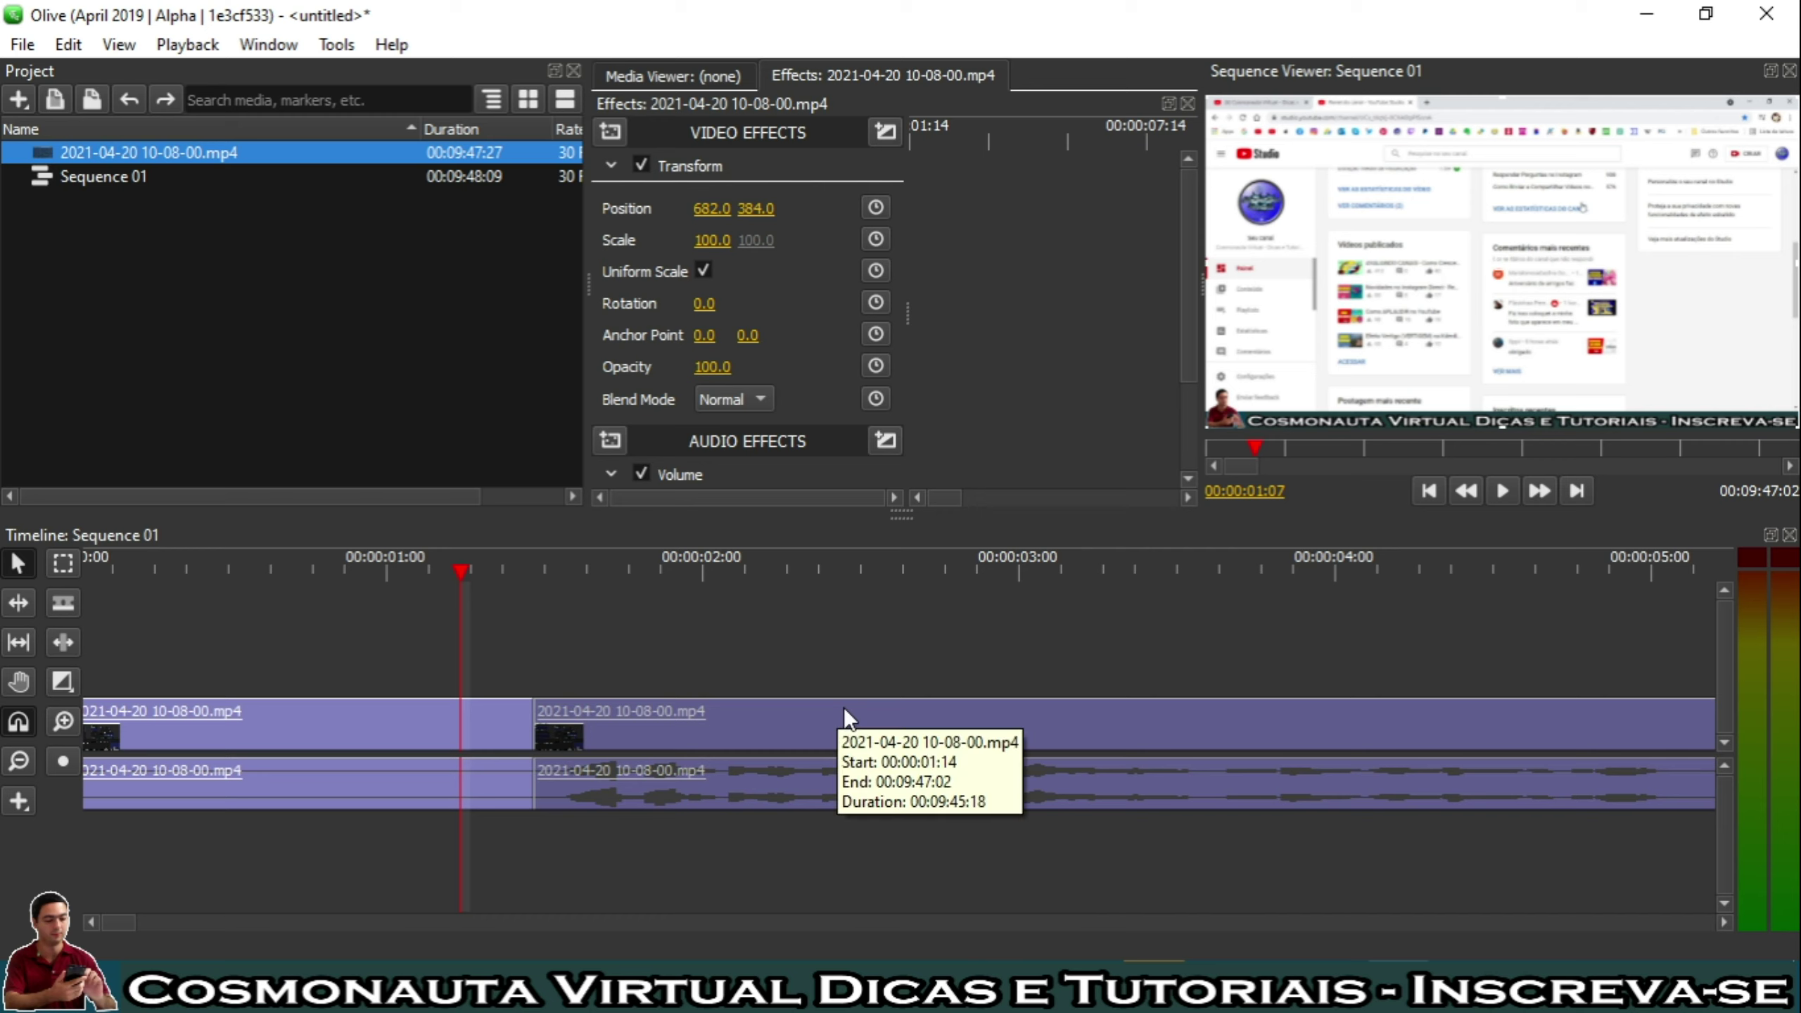